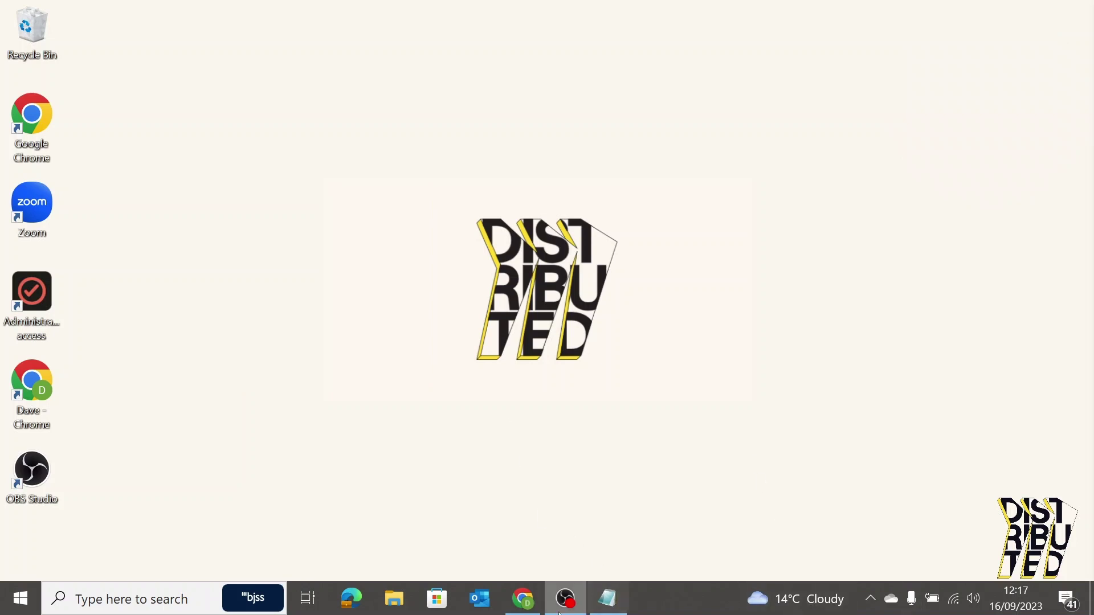
# - Open a new maximized Chrome window on chat.openai.com
pyautogui.rightClick(524, 604)
pyautogui.click(490, 505)
pyautogui.write('chat.openai.com')
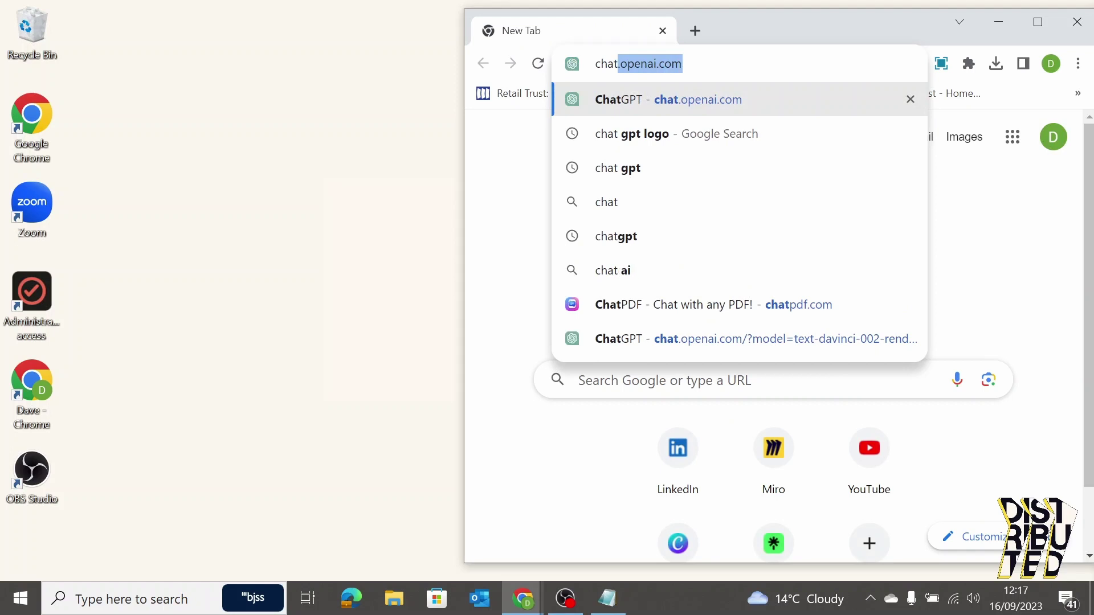
pyautogui.press('Return')
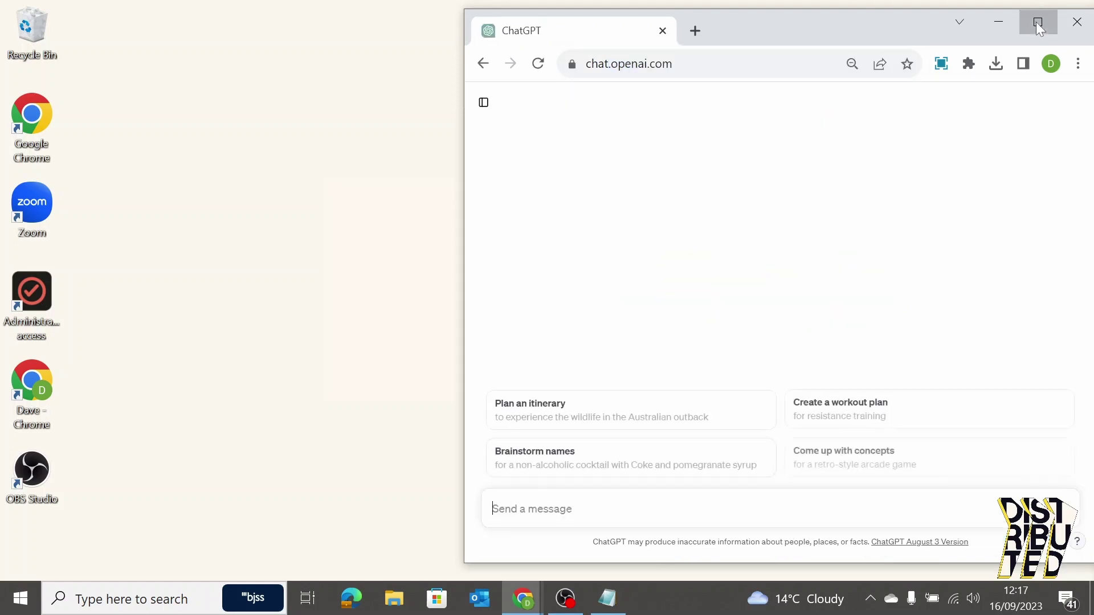
pyautogui.click(1037, 21)
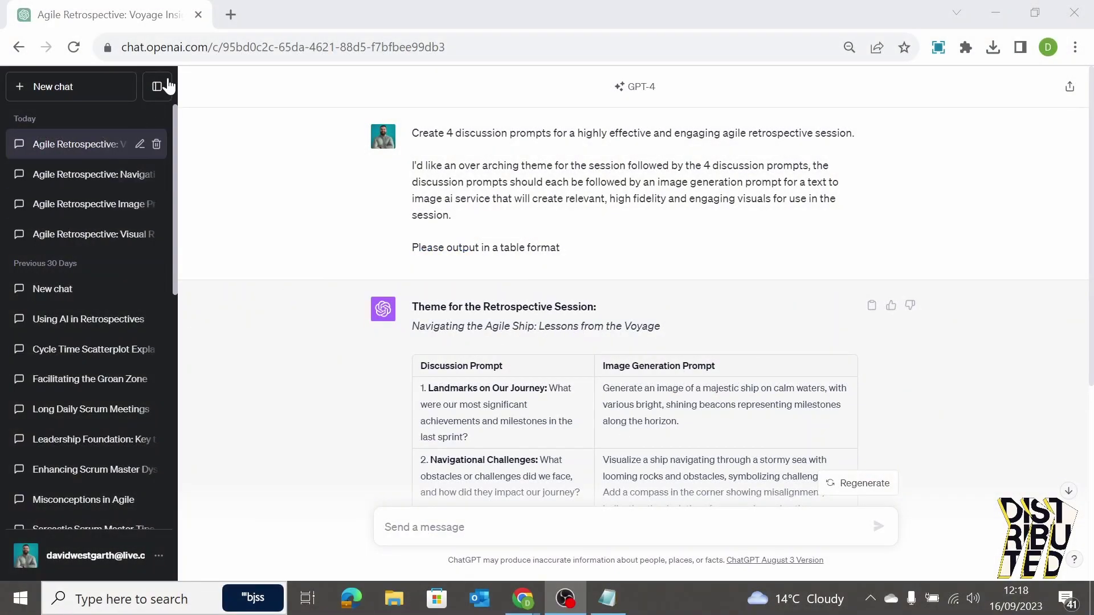
# - Hide the ChatGPT chat-history sidebar so the full prompt table is visible
pyautogui.click(157, 86)
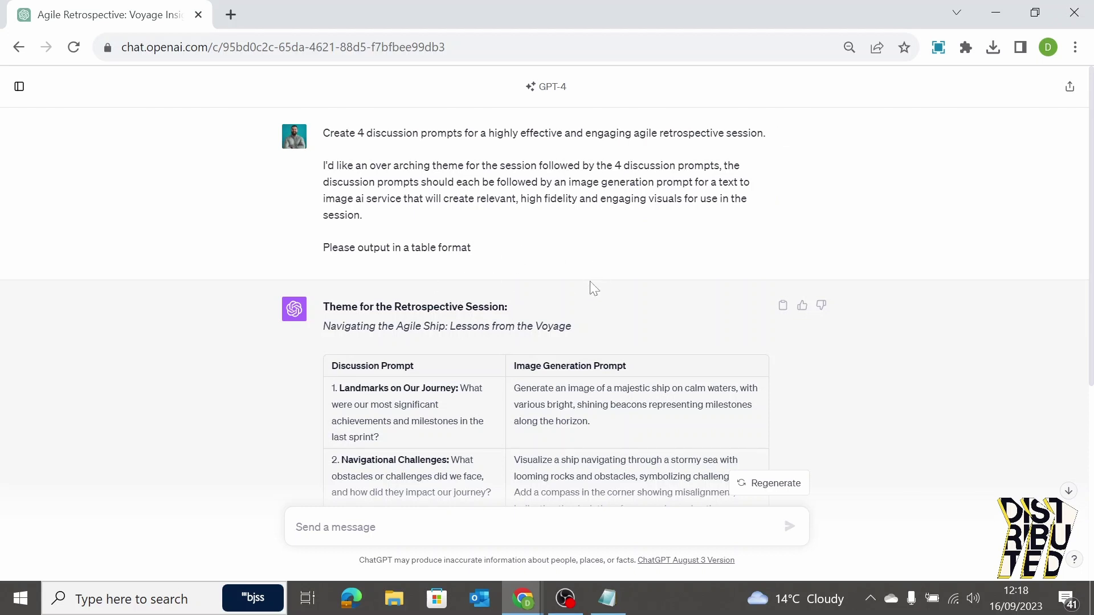
pyautogui.scroll(-1, 586, 286)
pyautogui.scroll(-1, 613, 264)
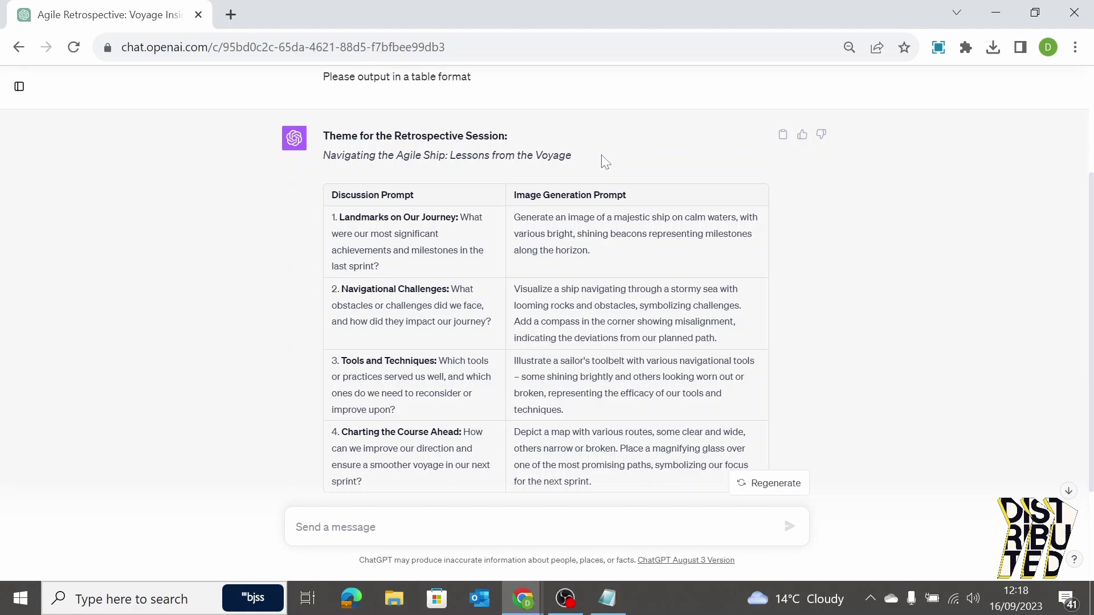
# - Open miro.com in a new tab and place one blank yellow sticky note on a new board
pyautogui.click(228, 12)
pyautogui.write('miro')
pyautogui.press('Return')
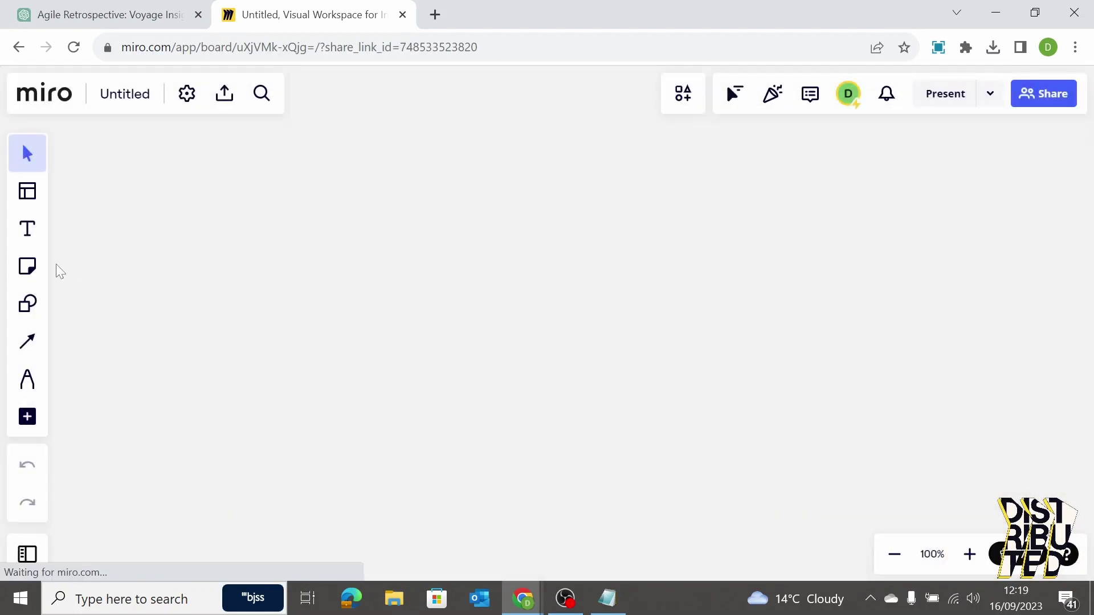
pyautogui.click(302, 234)
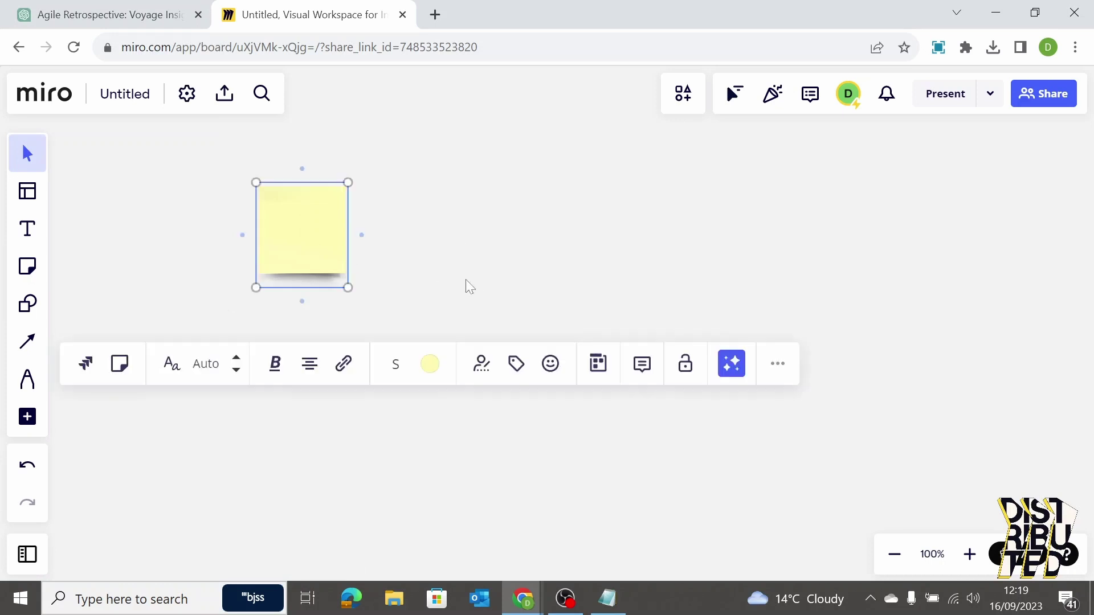
pyautogui.hotkey('ctrl', 'v')
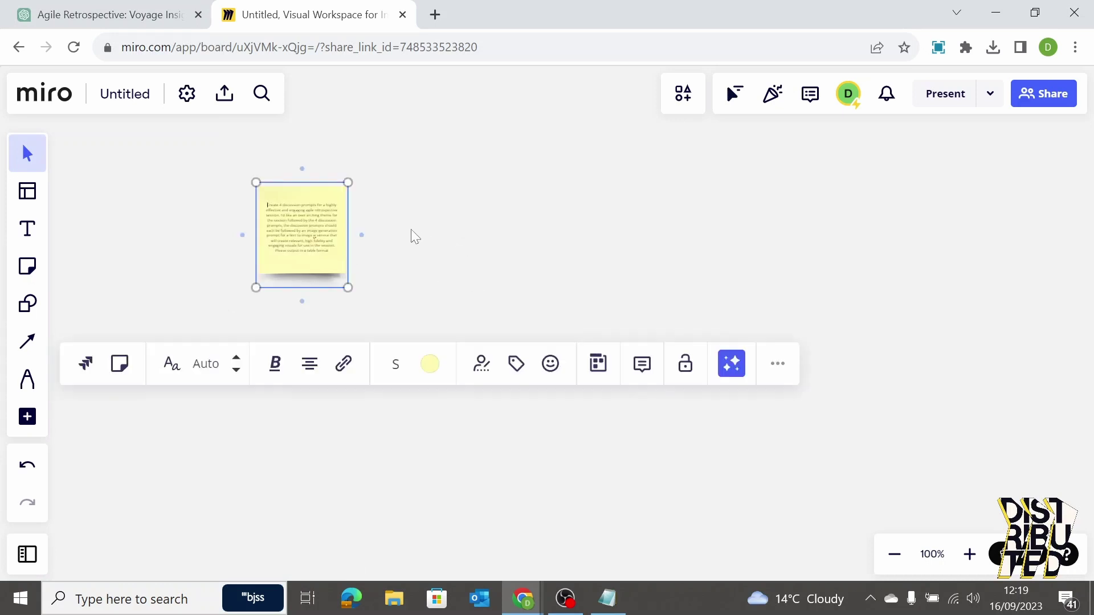
pyautogui.hotkey('ctrl', 'z')
# - Duplicate the note into a side-by-side pair, then duplicate that pair to the right
pyautogui.hotkey('ctrl', 'd')
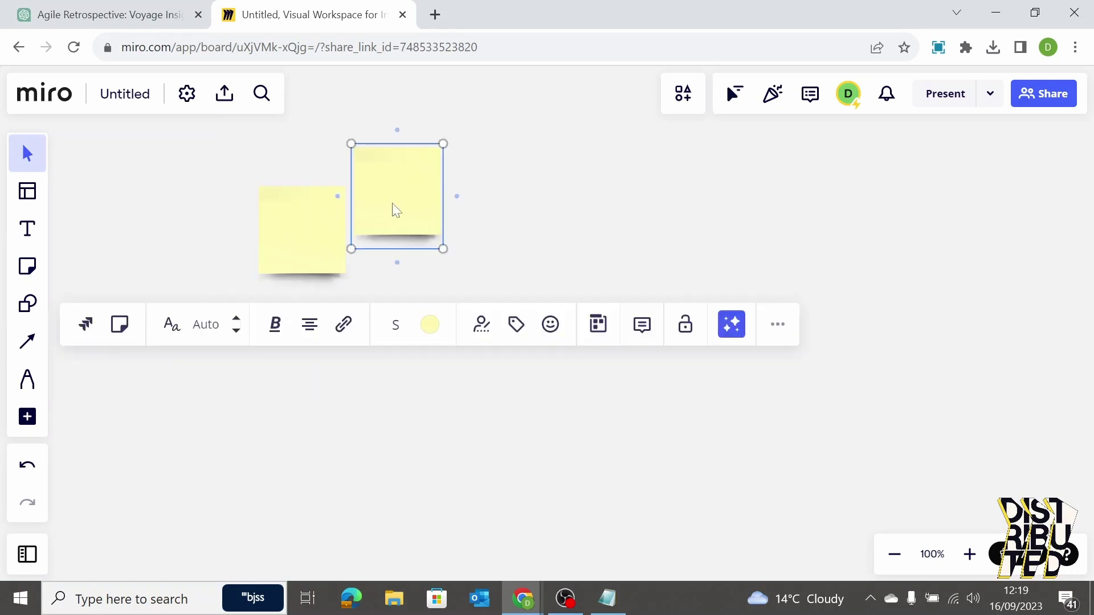
pyautogui.moveTo(391, 210); pyautogui.dragTo(407, 245)
pyautogui.click(245, 205)
pyautogui.moveTo(246, 206); pyautogui.dragTo(488, 257)
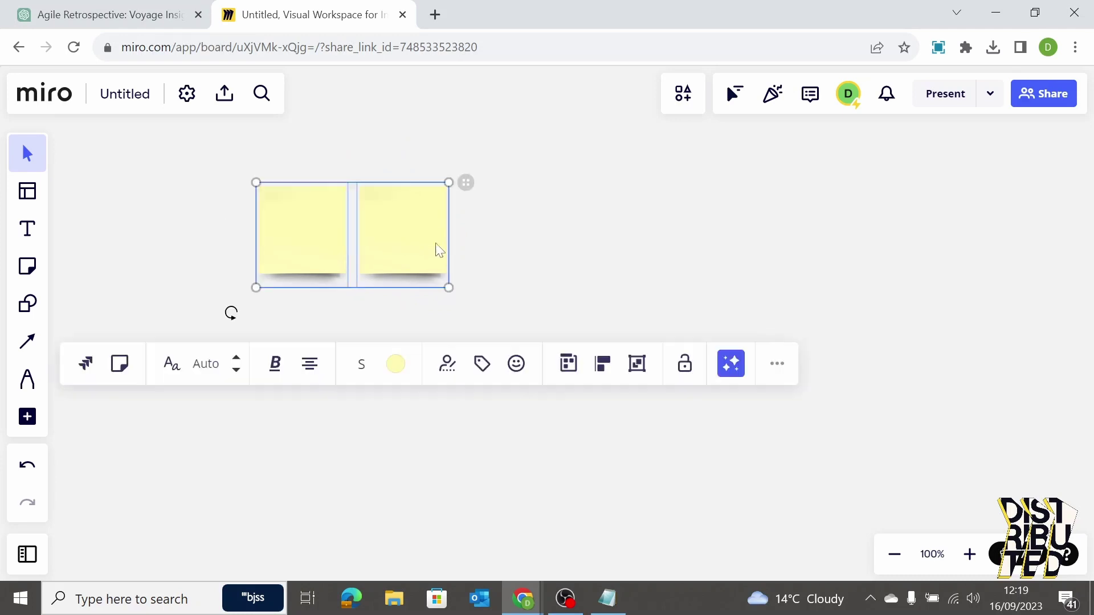
pyautogui.hotkey('ctrl', 'd')
pyautogui.moveTo(504, 215); pyautogui.dragTo(610, 243)
# - Paste two more pairs below to complete four pairs, then select the first discussion prompt in ChatGPT
pyautogui.hotkey('ctrl', 'c')
pyautogui.hotkey('ctrl', 'v')
pyautogui.moveTo(276, 332); pyautogui.dragTo(384, 429)
pyautogui.hotkey('ctrl', 'v')
pyautogui.moveTo(630, 436); pyautogui.dragTo(655, 423)
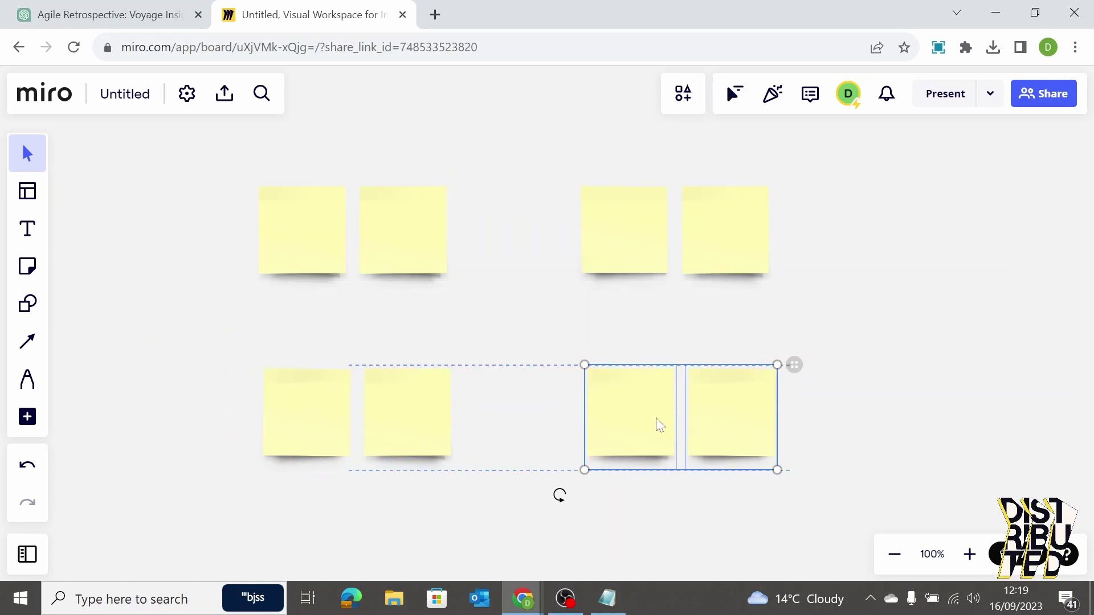
pyautogui.click(227, 327)
pyautogui.click(85, 15)
pyautogui.moveTo(339, 217)
pyautogui.mouseDown()
pyautogui.moveTo(386, 234)
pyautogui.moveTo(340, 218)
pyautogui.mouseUp()
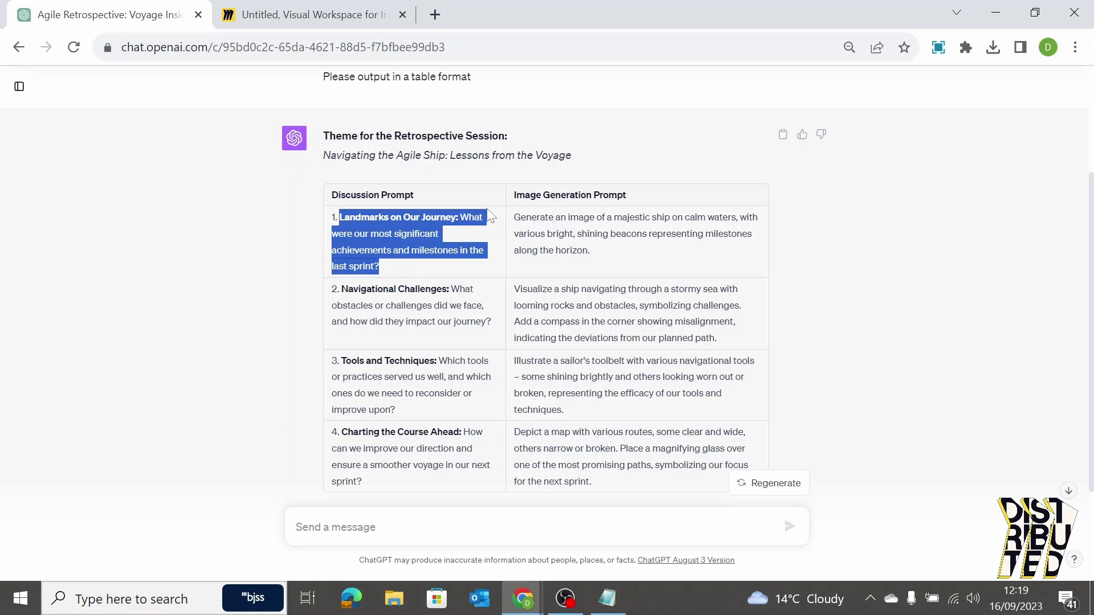
# - Fill the top-left pair with the Landmarks on Our Journey prompt and the majestic ship image prompt
pyautogui.click(346, 14)
pyautogui.doubleClick(292, 241)
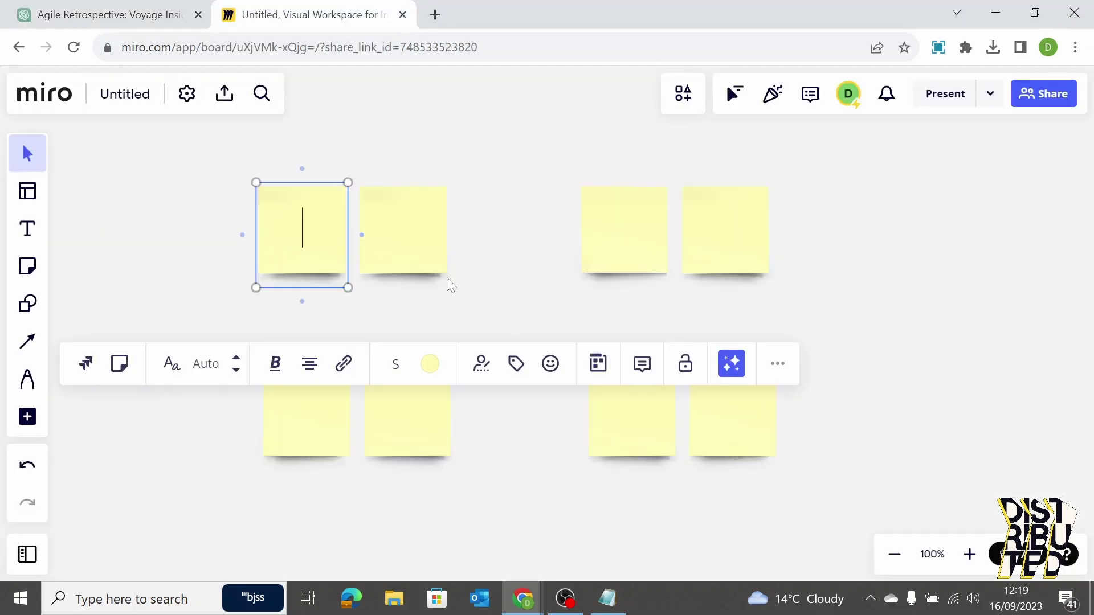
pyautogui.hotkey('ctrl', 'v')
pyautogui.hotkey('ctrl', 'shift', 'Tab')
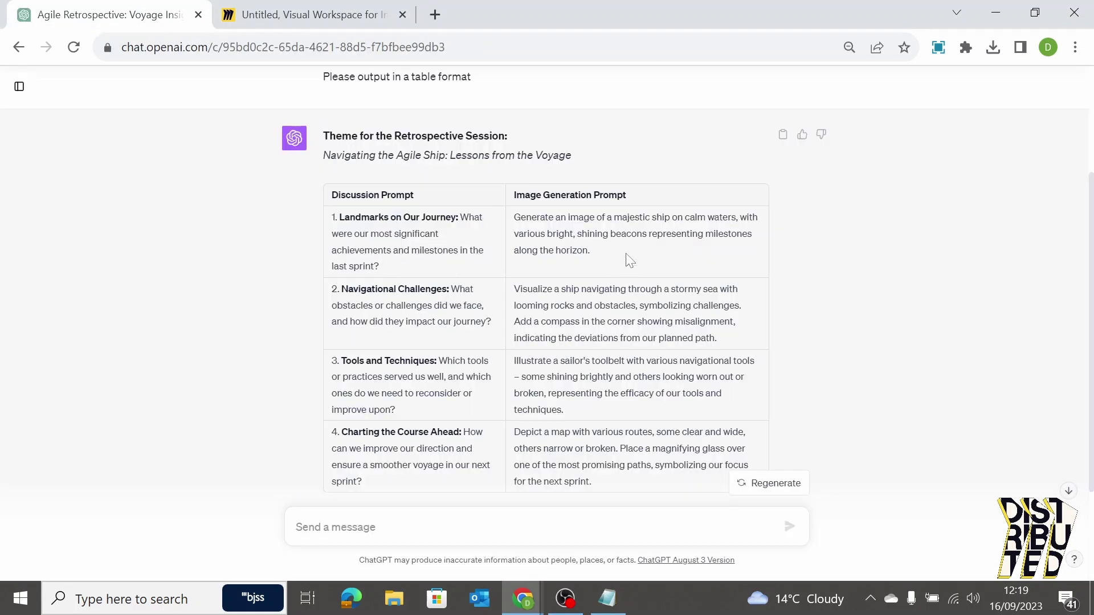
pyautogui.moveTo(631, 261); pyautogui.dragTo(514, 224)
pyautogui.click(373, 18)
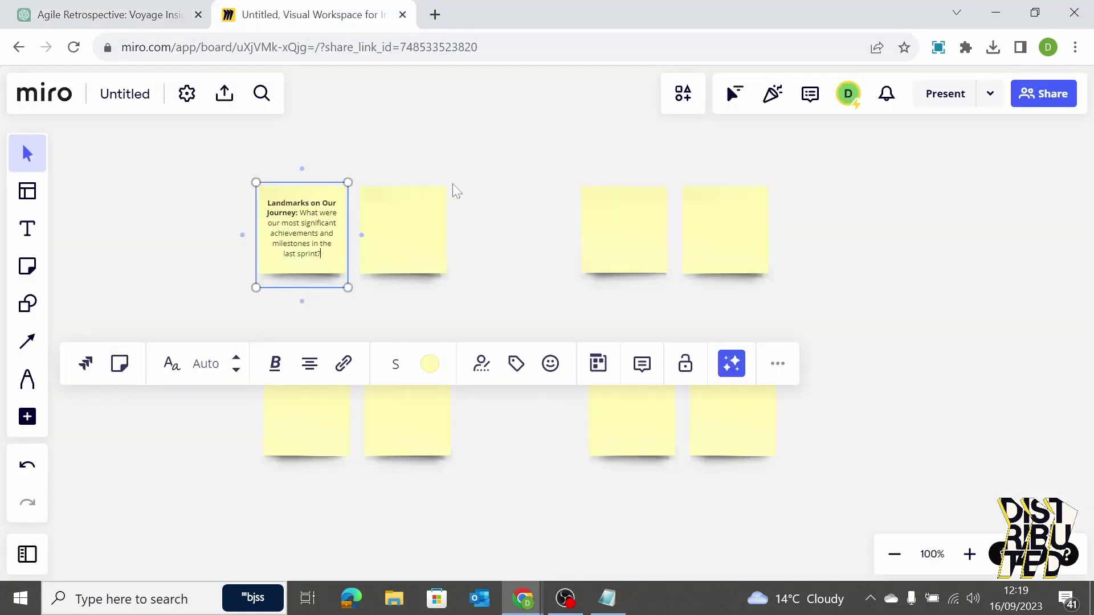
pyautogui.doubleClick(387, 227)
pyautogui.hotkey('ctrl', 'v')
# - Fill the lower-left pair with the Navigational Challenges prompt and the stormy sea image prompt
pyautogui.hotkey('ctrl', 'shift', 'Tab')
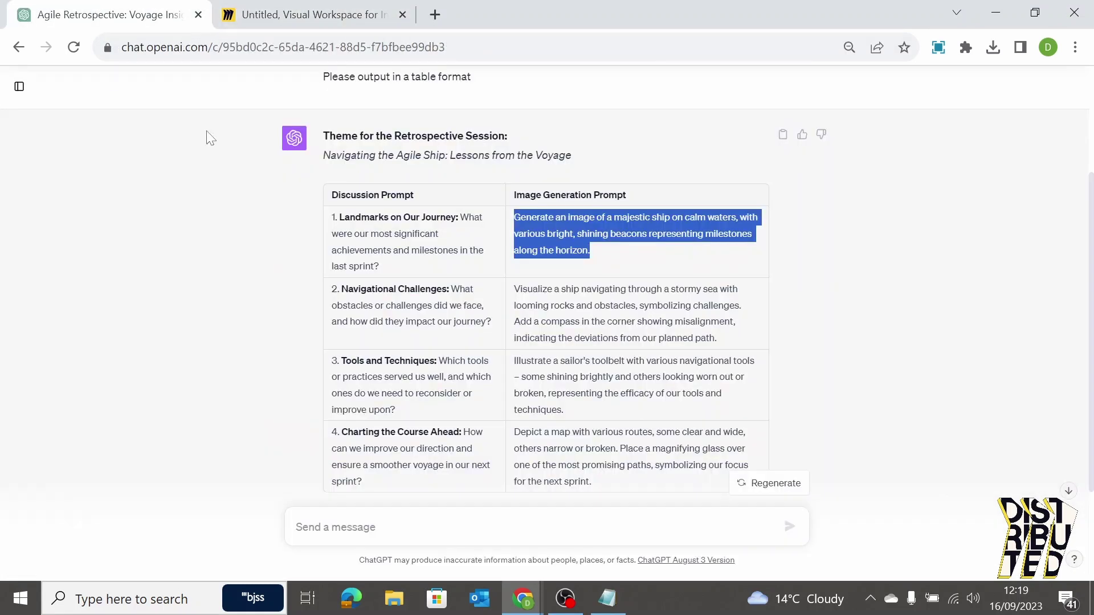
pyautogui.click(504, 332)
pyautogui.moveTo(504, 331); pyautogui.dragTo(342, 291)
pyautogui.hotkey('ctrl', 'Tab')
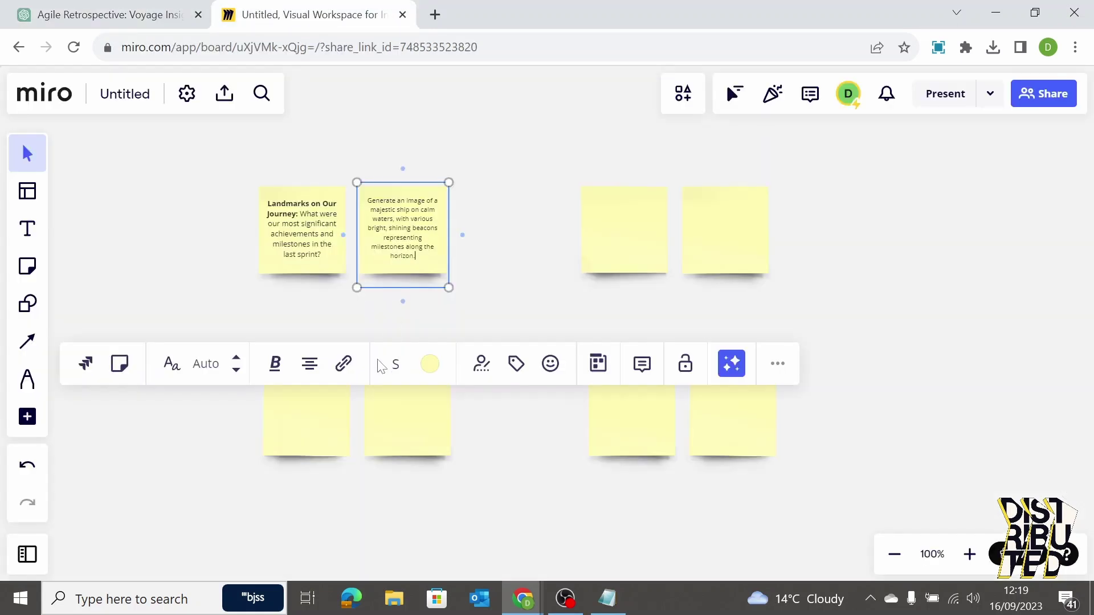
pyautogui.doubleClick(305, 417)
pyautogui.hotkey('ctrl', 'v')
pyautogui.hotkey('ctrl', 'Tab')
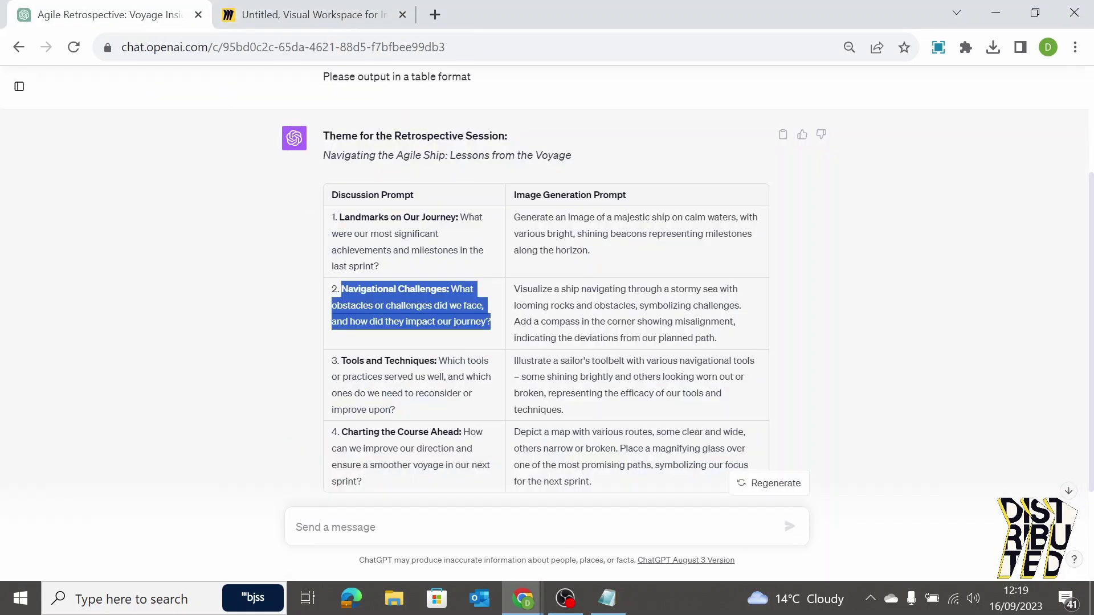
pyautogui.moveTo(717, 339)
pyautogui.mouseDown()
pyautogui.moveTo(632, 339)
pyautogui.moveTo(514, 289)
pyautogui.mouseUp()
pyautogui.click(295, 11)
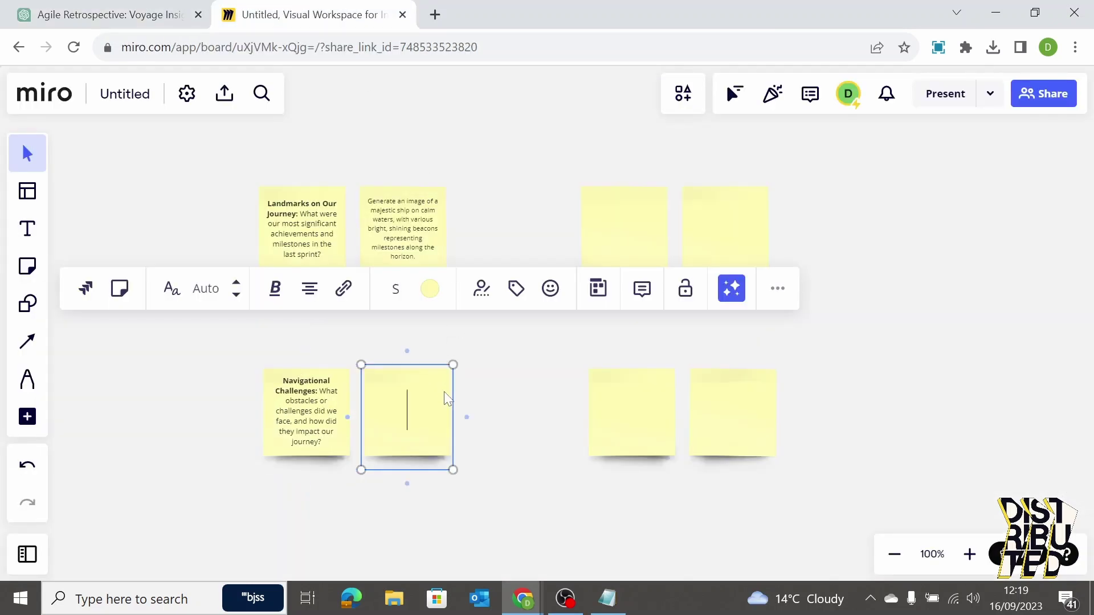
pyautogui.hotkey('ctrl', 'v')
# - Fill the top-right pair with the Tools and Techniques prompt and the sailor's toolbelt image prompt
pyautogui.hotkey('ctrl', '1')
pyautogui.moveTo(396, 410); pyautogui.dragTo(341, 363)
pyautogui.hotkey('ctrl', '2')
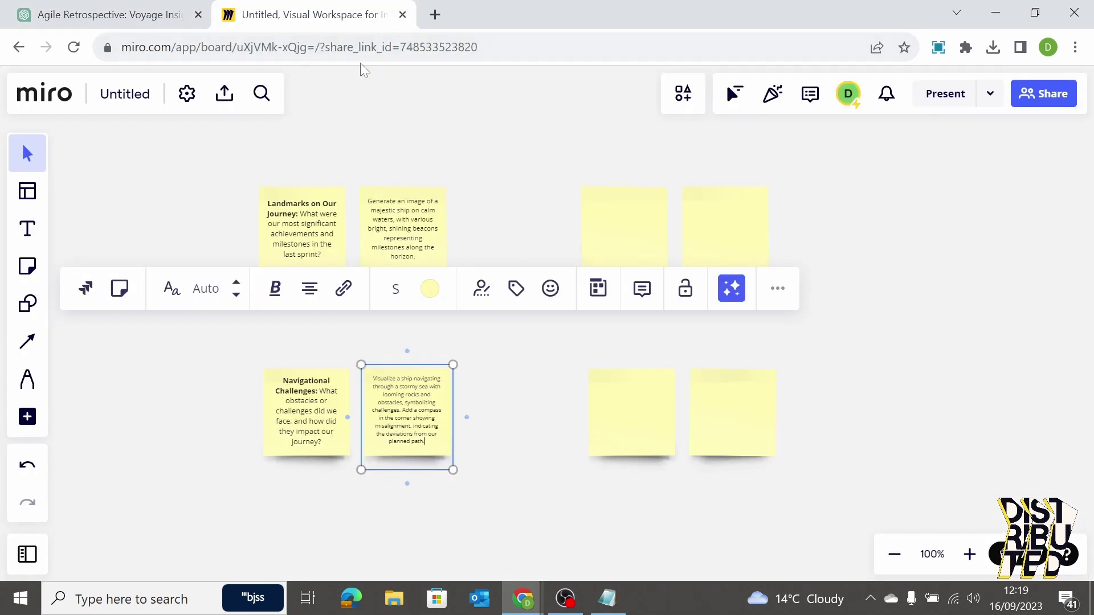
pyautogui.doubleClick(614, 255)
pyautogui.hotkey('ctrl', 'v')
pyautogui.hotkey('ctrl', '1')
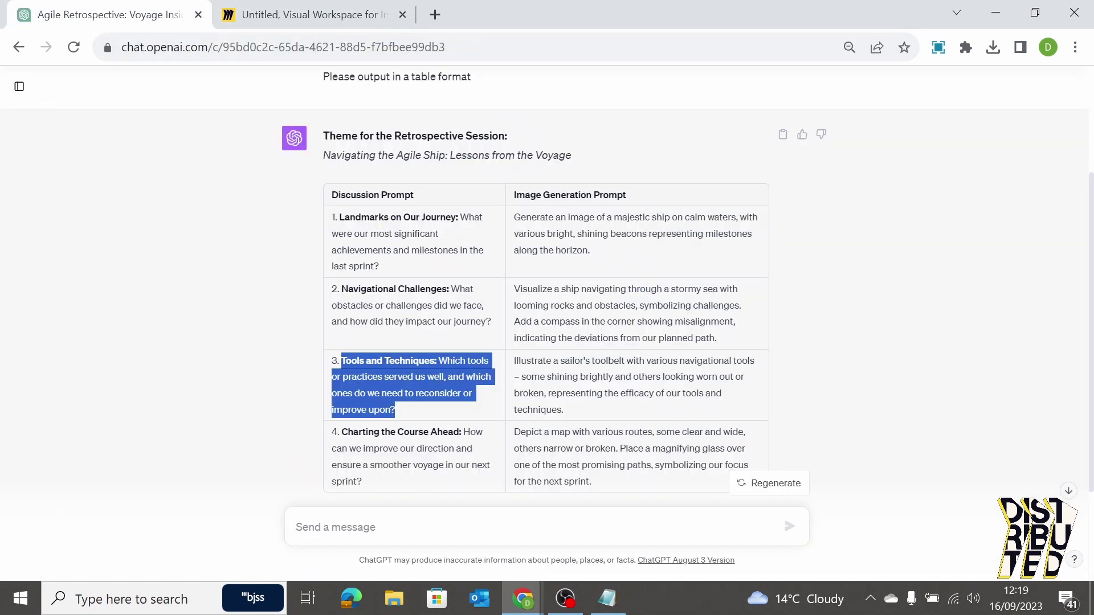
pyautogui.moveTo(649, 410); pyautogui.dragTo(527, 367)
pyautogui.hotkey('ctrl', 'c')
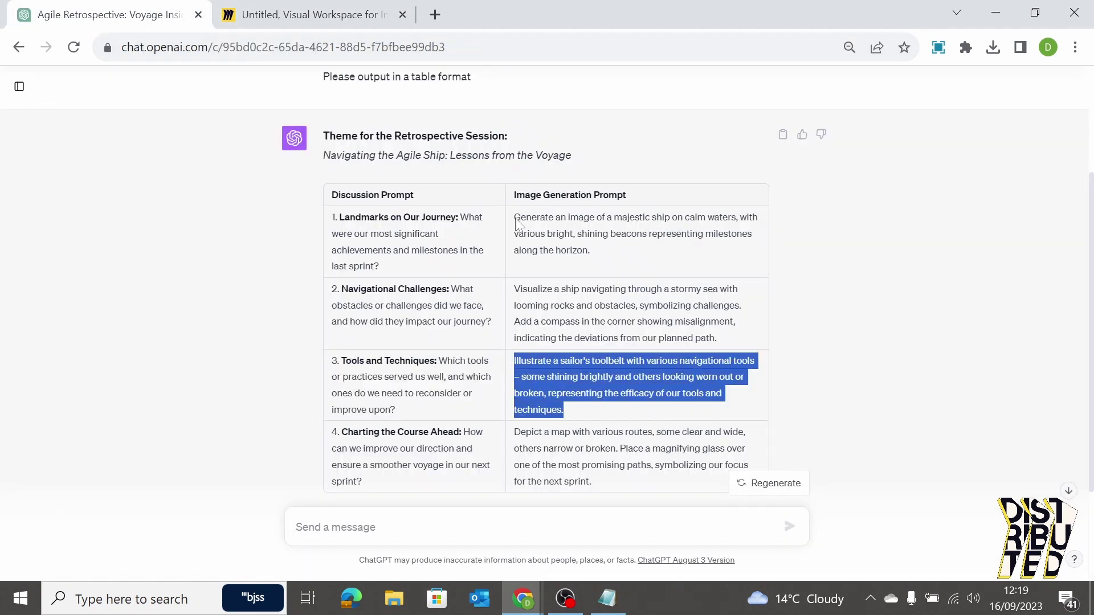
pyautogui.hotkey('ctrl', '2')
pyautogui.click(723, 244)
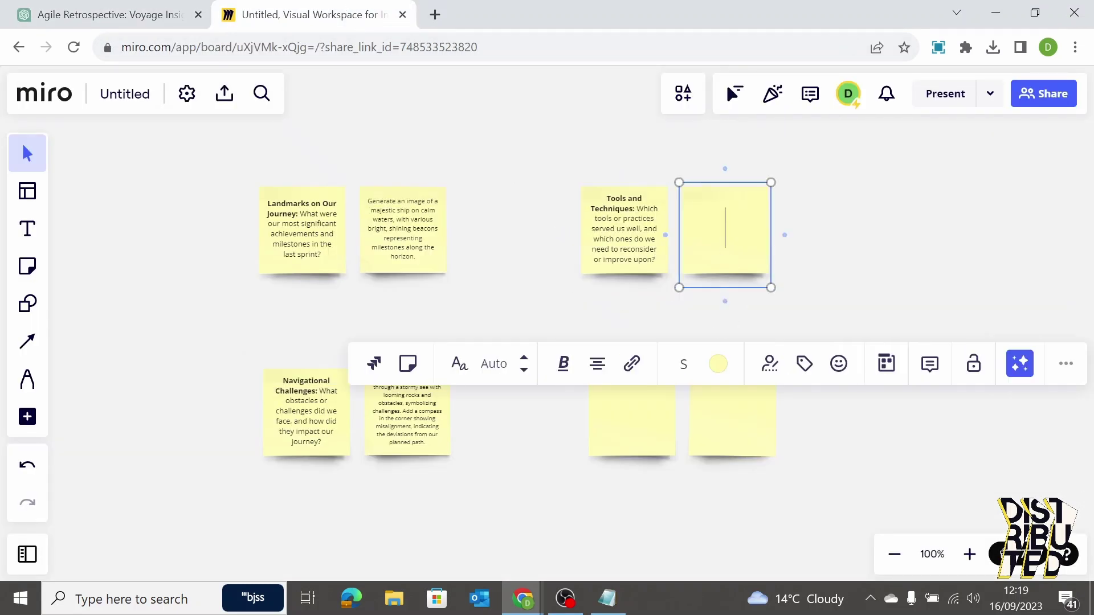
pyautogui.hotkey('ctrl', 'v')
# - Copy the whole Charting the Course Ahead row from ChatGPT into a lower-right sticky note
pyautogui.hotkey('ctrl', '1')
pyautogui.moveTo(422, 480); pyautogui.dragTo(323, 445)
pyautogui.click(334, 460)
pyautogui.moveTo(381, 493); pyautogui.dragTo(318, 448)
pyautogui.click(305, 452)
pyautogui.moveTo(376, 484)
pyautogui.mouseDown()
pyautogui.moveTo(334, 448)
pyautogui.moveTo(372, 488)
pyautogui.mouseUp()
pyautogui.click(326, 453)
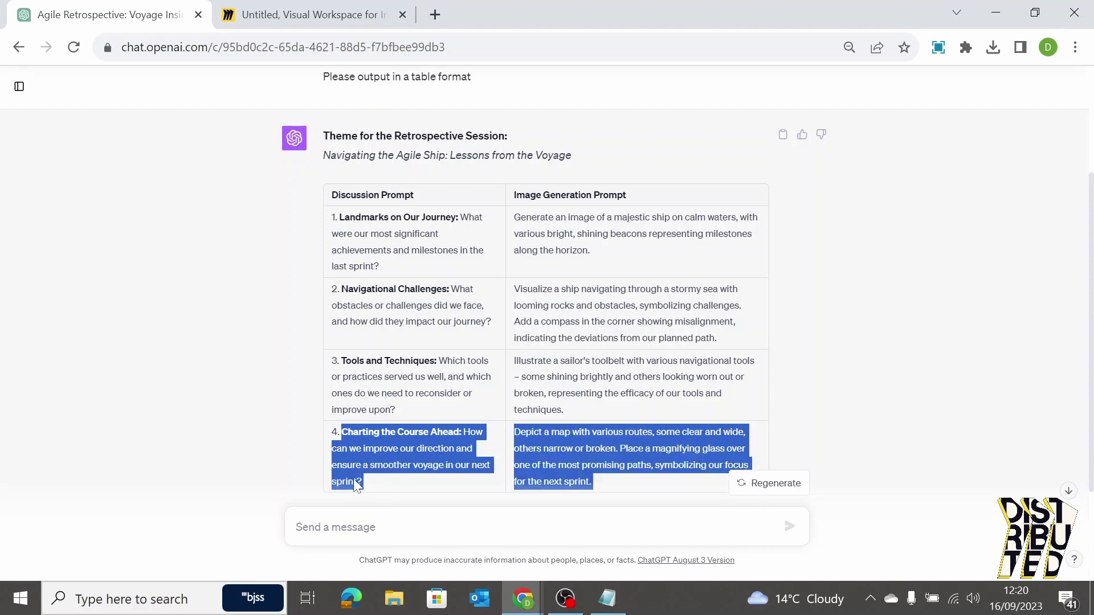
pyautogui.hotkey('ctrl', 'Tab')
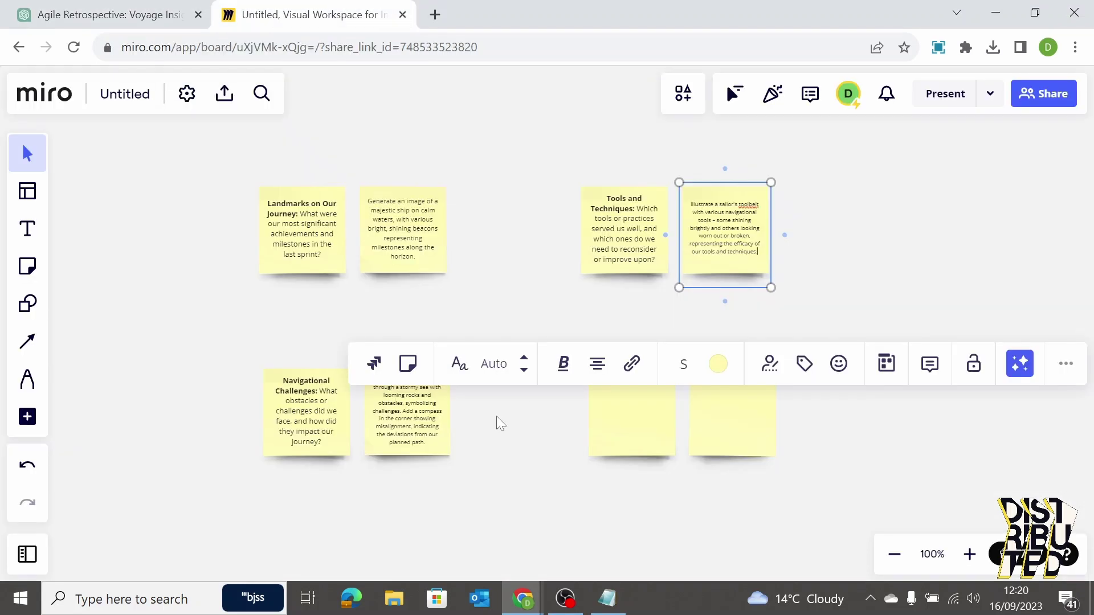
pyautogui.click(624, 430)
pyautogui.hotkey('ctrl', 'v')
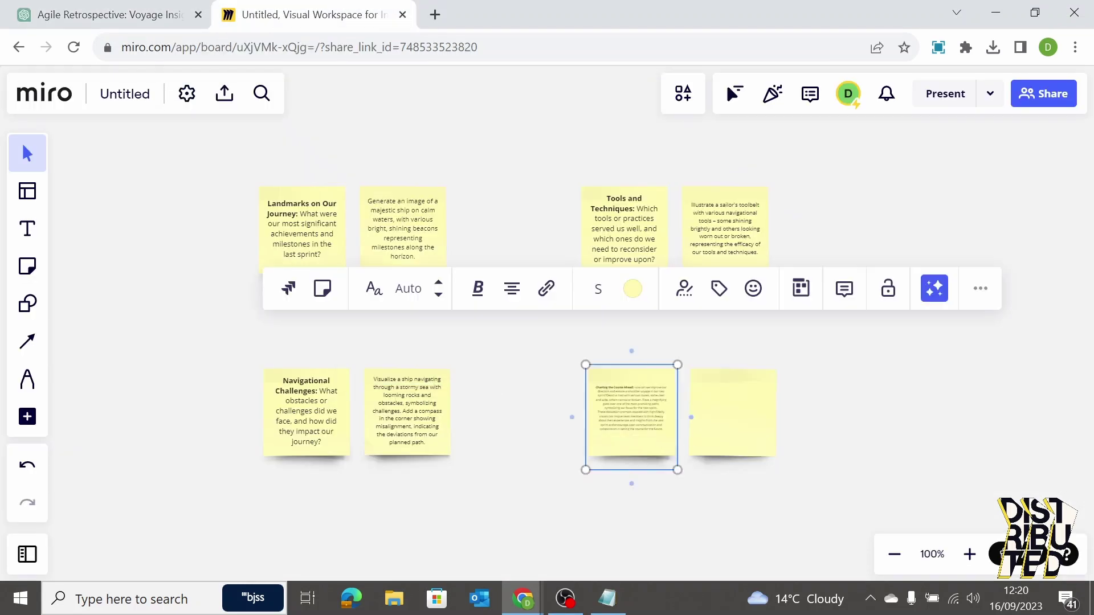
# - Move the note's closing image-prompt lines into the empty sticky note beside it
pyautogui.moveTo(631, 437); pyautogui.dragTo(578, 411)
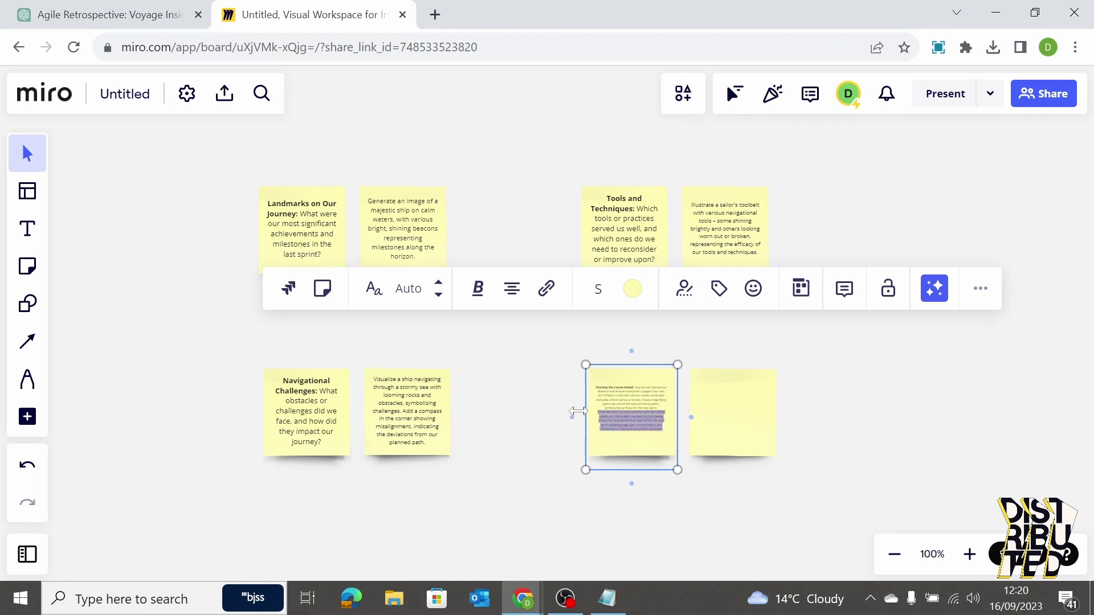
pyautogui.doubleClick(701, 428)
pyautogui.hotkey('ctrl', 'v')
pyautogui.click(848, 392)
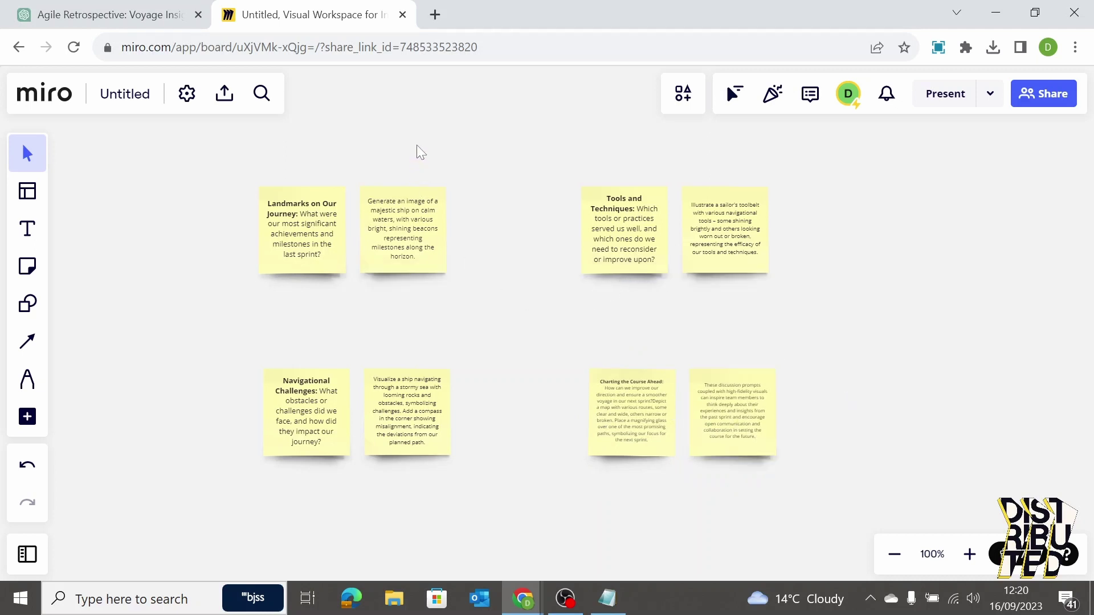
# - Generate an image from the majestic ship note with Miro AI, keep it and place it above the notes
pyautogui.click(413, 218)
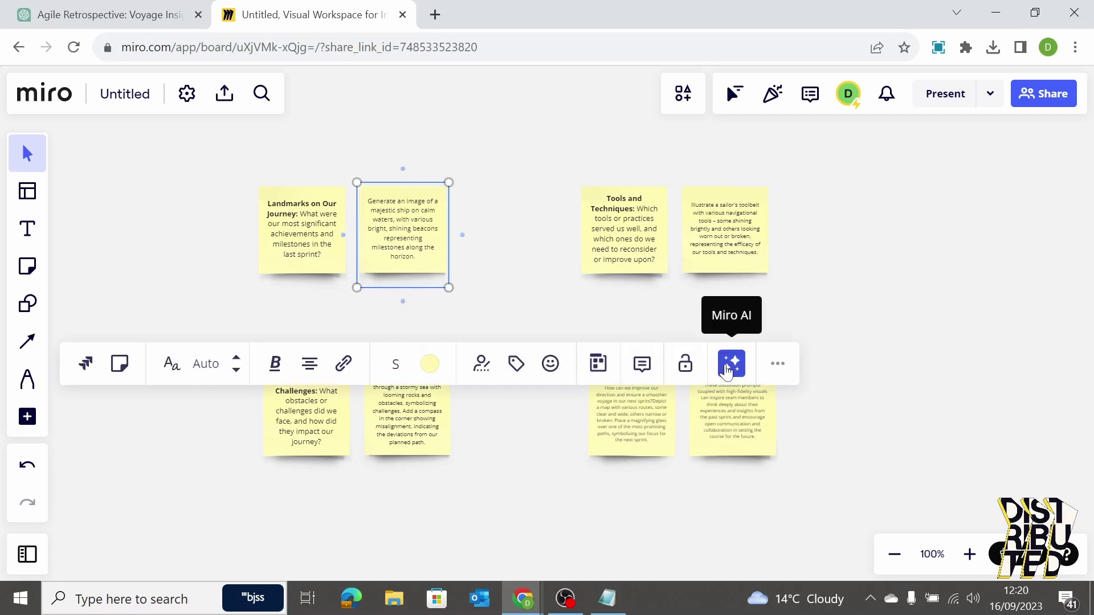
pyautogui.click(727, 368)
pyautogui.click(675, 156)
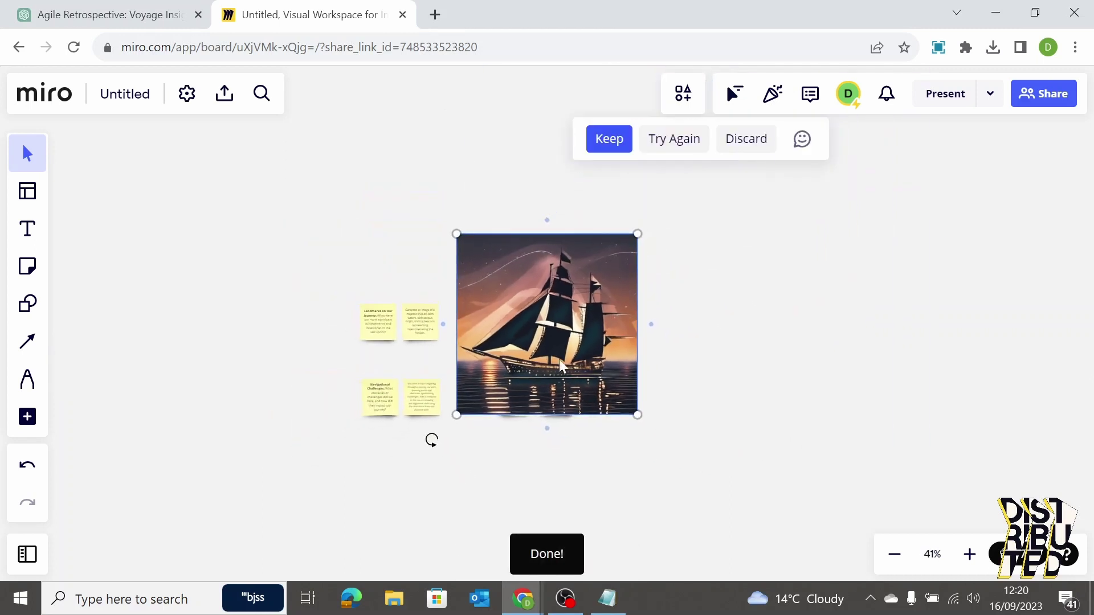
pyautogui.moveTo(554, 343)
pyautogui.mouseDown()
pyautogui.moveTo(436, 191)
pyautogui.moveTo(376, 172)
pyautogui.mouseUp()
pyautogui.click(654, 273)
pyautogui.click(554, 325)
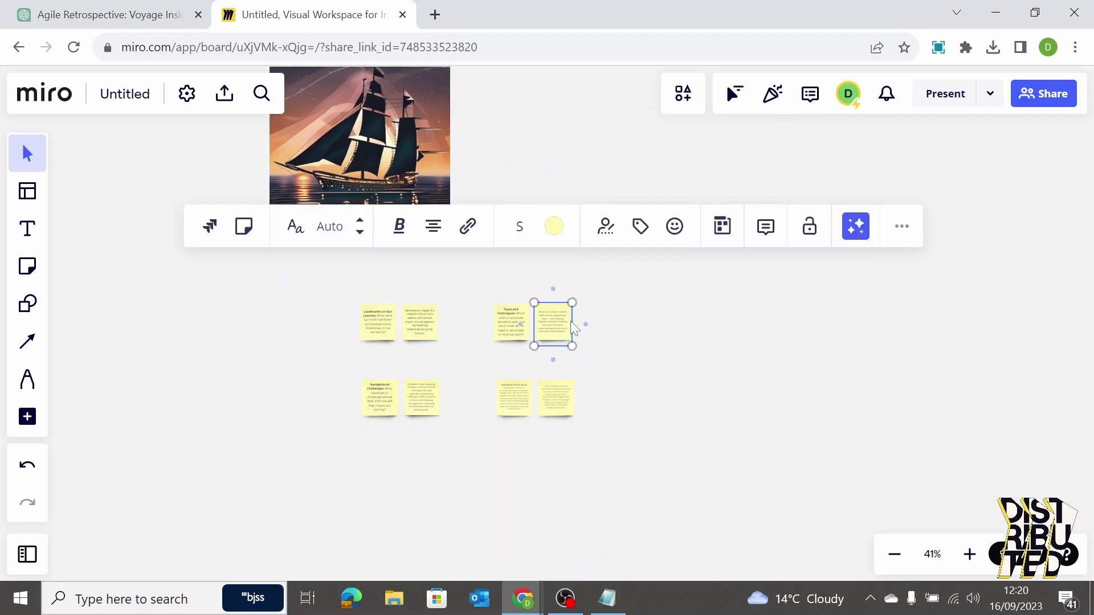
# - Generate the toolbelt image, set the Landmarks note on the ship image, and place the new image beside it
pyautogui.click(856, 229)
pyautogui.click(838, 307)
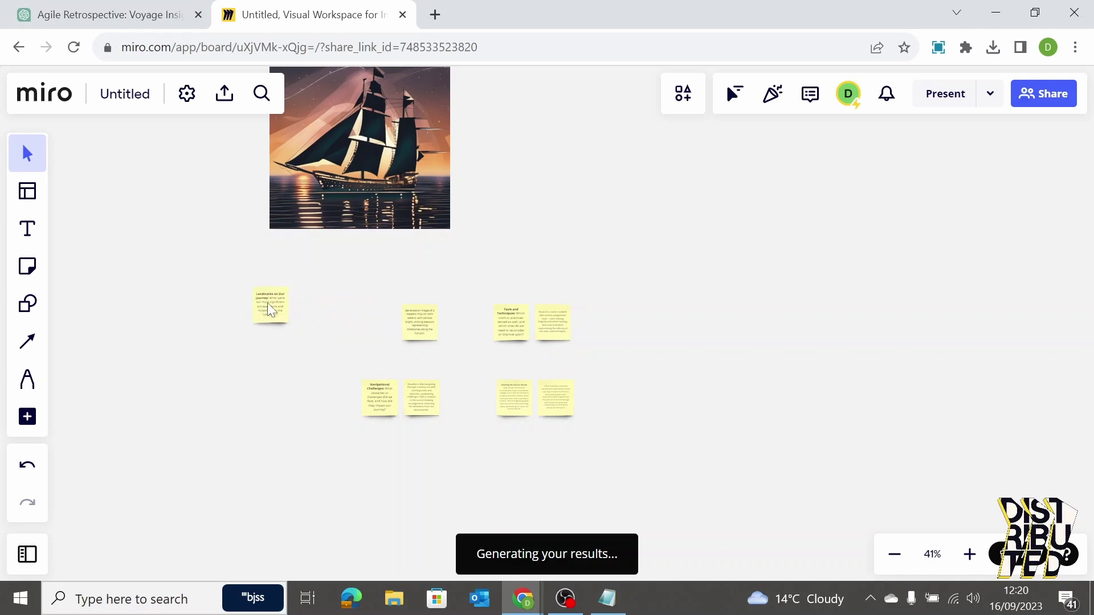
pyautogui.click(269, 303)
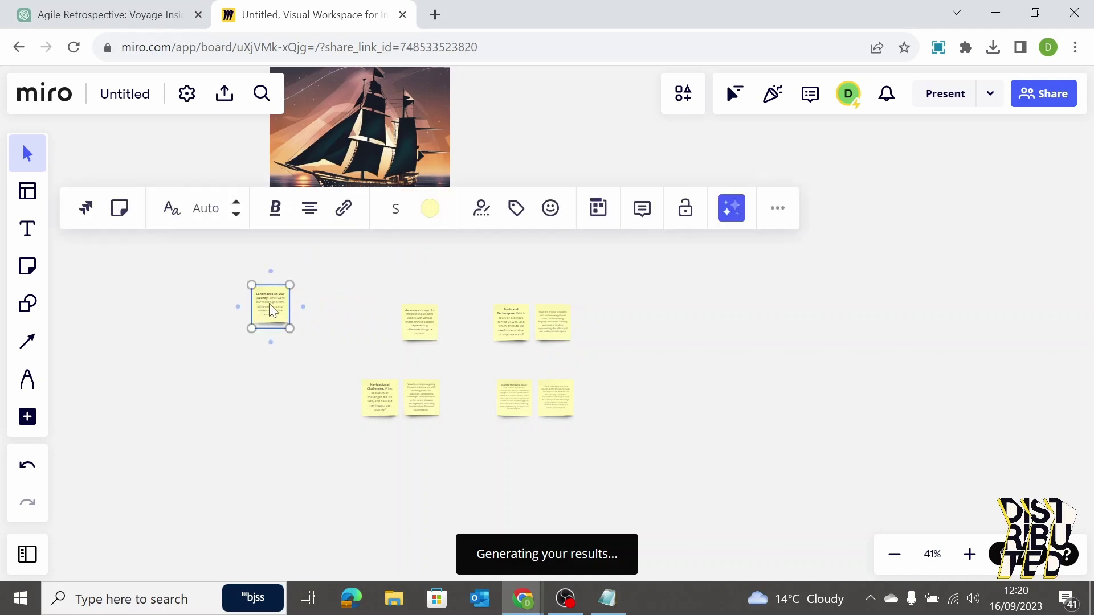
pyautogui.moveTo(269, 303)
pyautogui.mouseDown()
pyautogui.moveTo(303, 187)
pyautogui.moveTo(274, 177)
pyautogui.mouseUp()
pyautogui.click(214, 182)
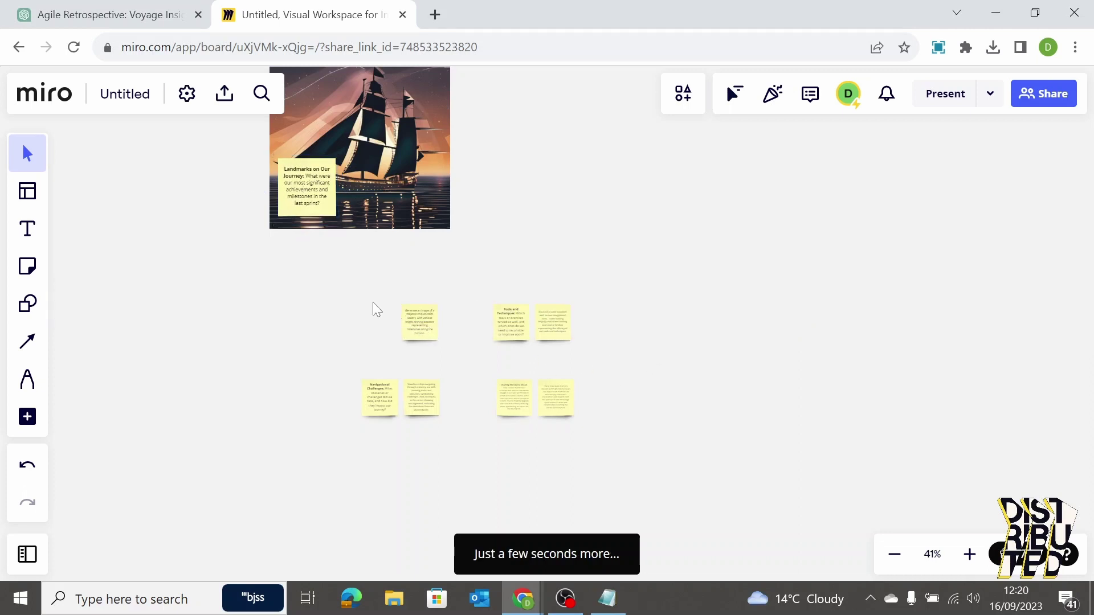
pyautogui.click(420, 329)
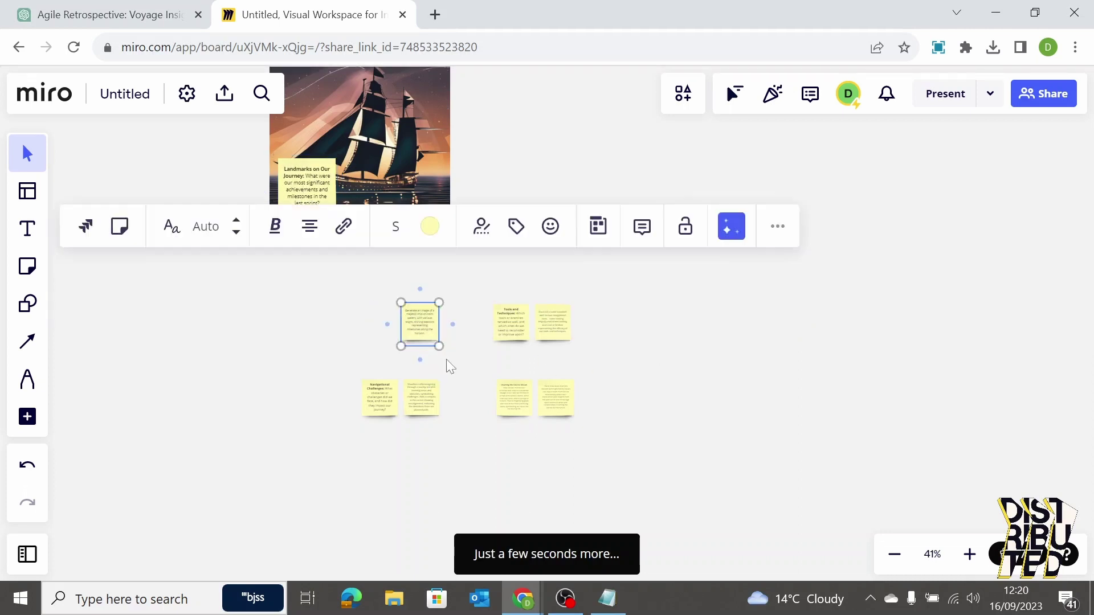
pyautogui.moveTo(549, 351); pyautogui.dragTo(399, 177)
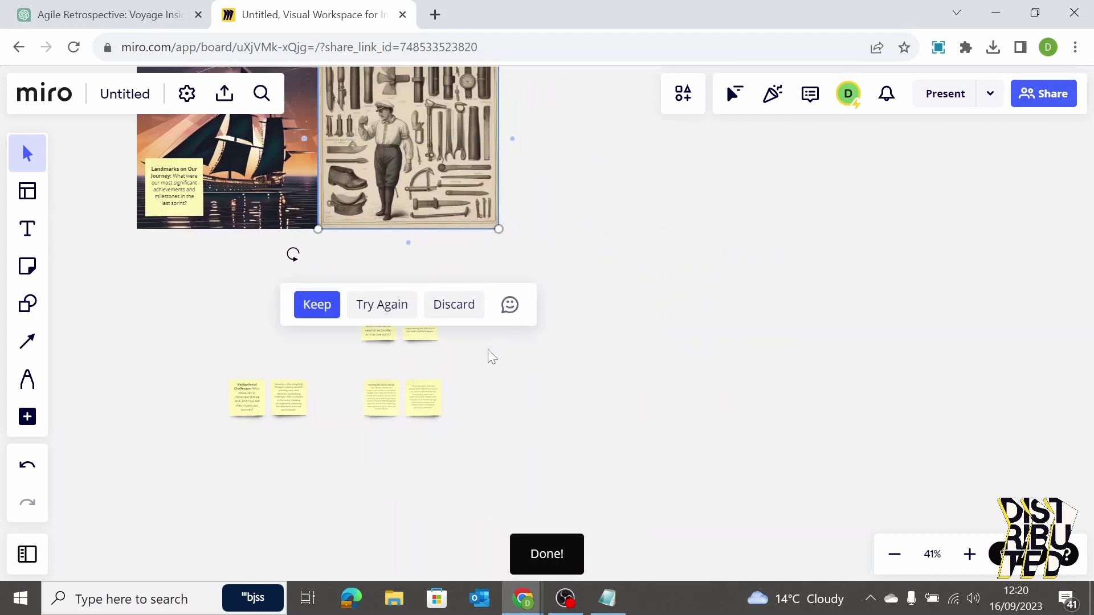
# - Keep the toolbelt image and generate an image from the stormy-sea ship prompt note
pyautogui.click(400, 341)
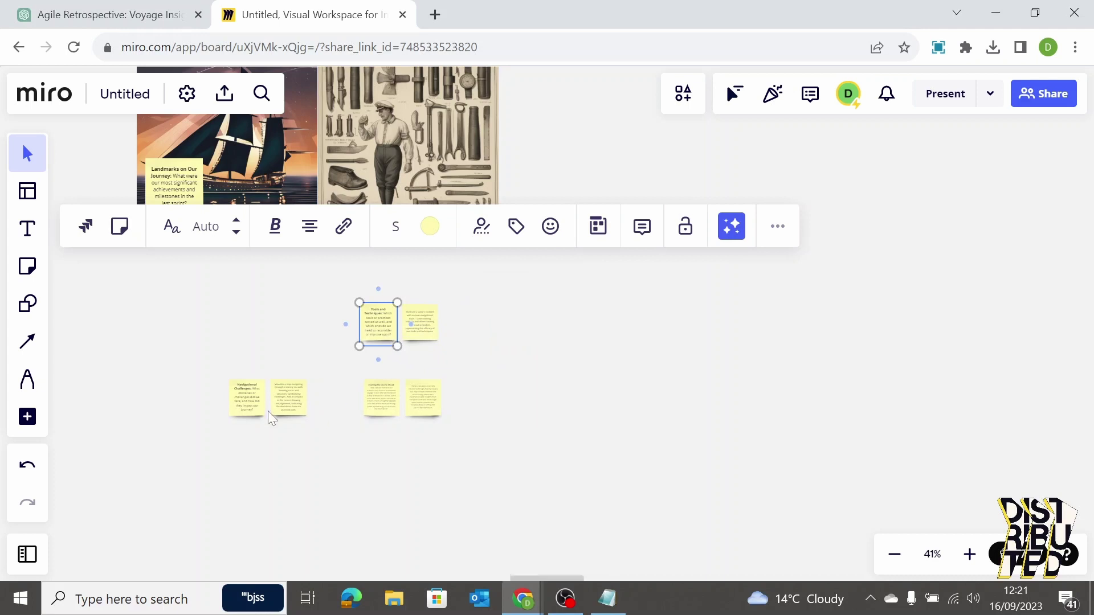
pyautogui.click(284, 402)
pyautogui.click(731, 302)
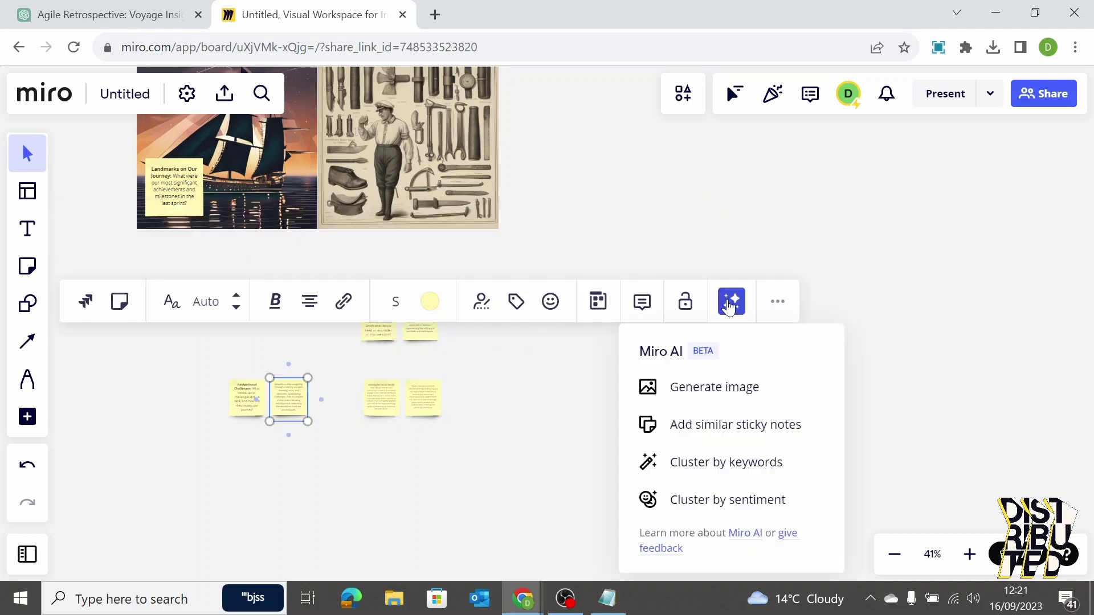
pyautogui.click(745, 387)
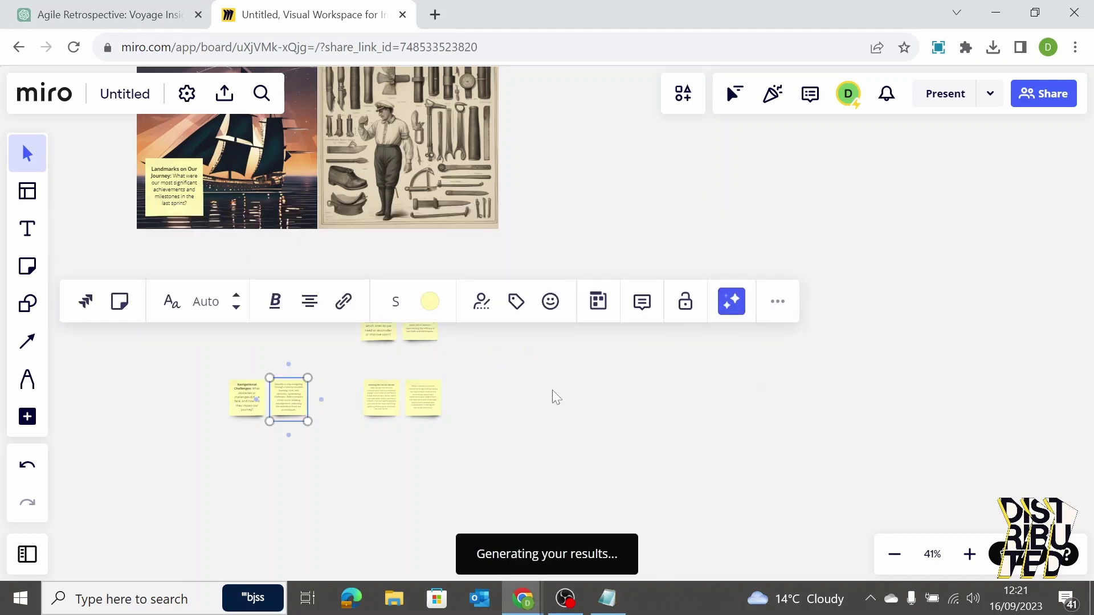
pyautogui.click(475, 368)
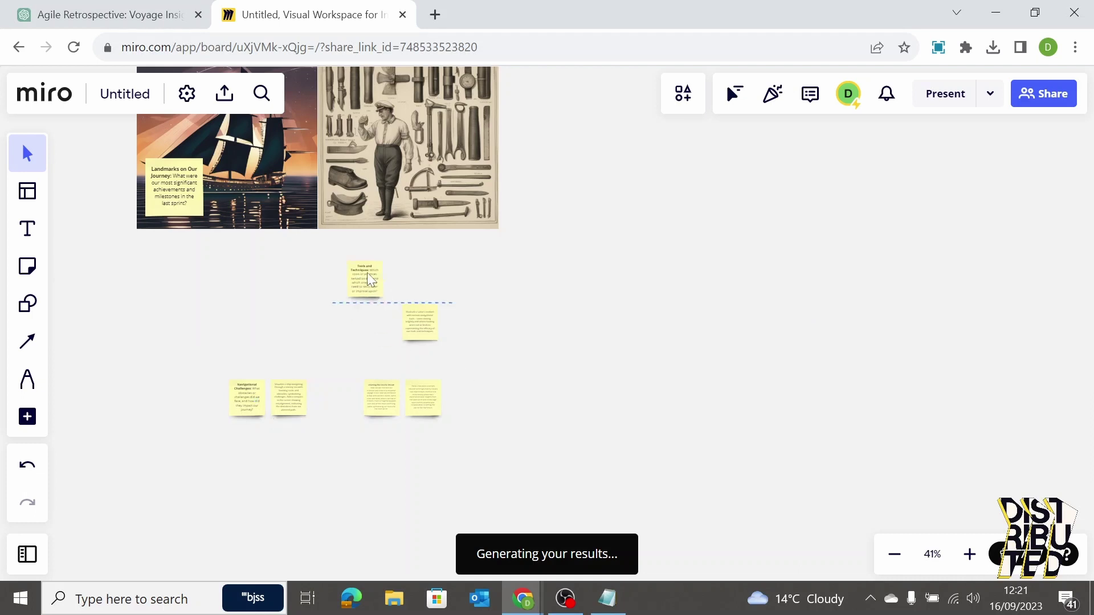
# - Put the Tools and Techniques note on the toolbelt image, move prompt notes aside, and place the storm image under the sunset ship
pyautogui.moveTo(342, 241)
pyautogui.mouseDown()
pyautogui.moveTo(340, 257)
pyautogui.moveTo(355, 199)
pyautogui.mouseUp()
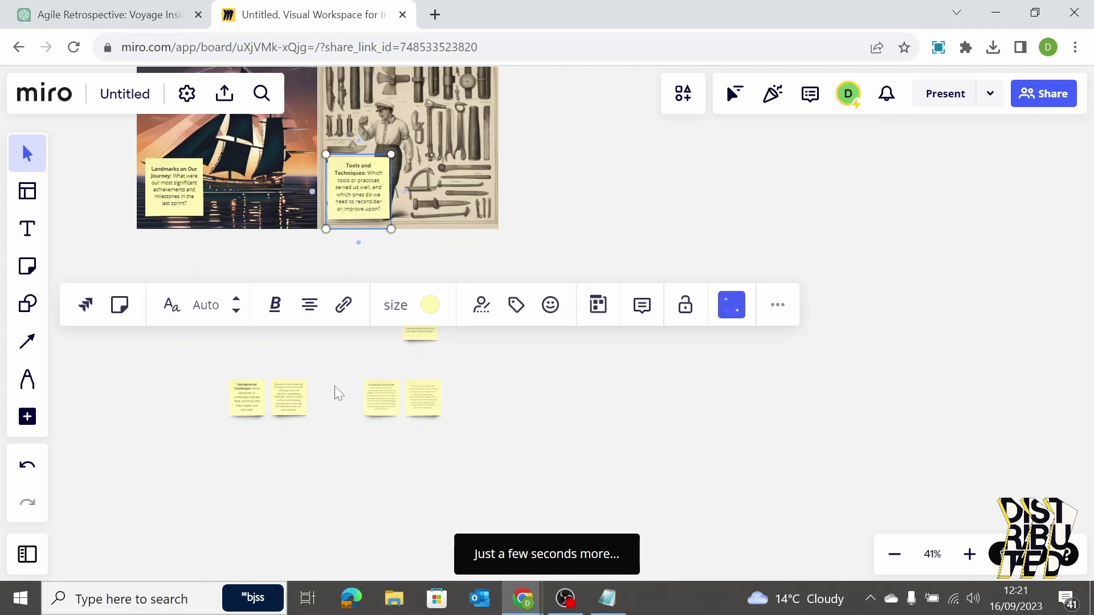
pyautogui.click(502, 414)
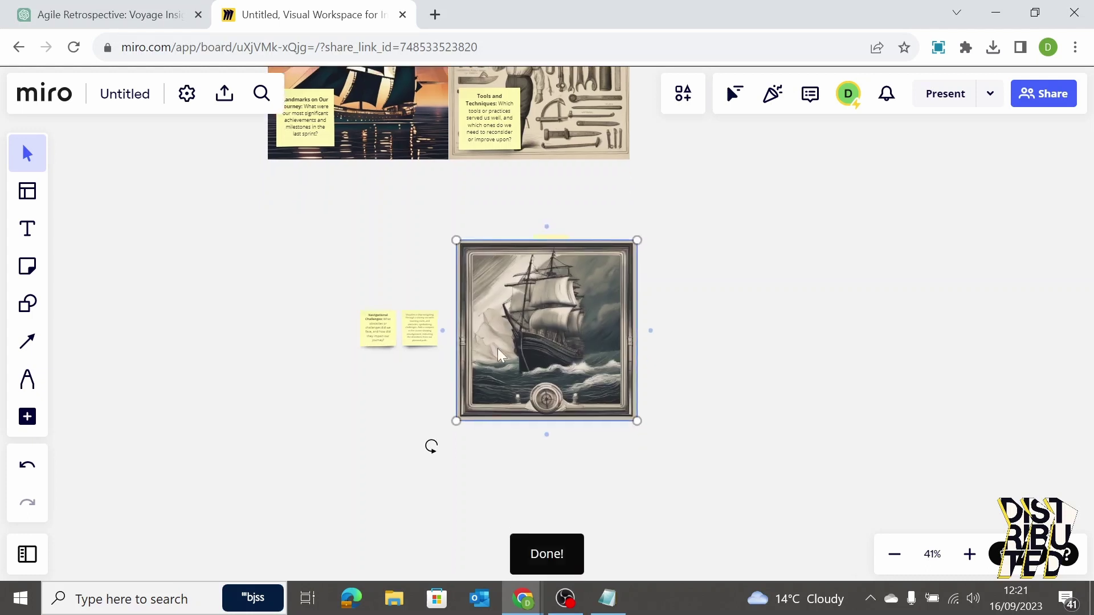
pyautogui.moveTo(521, 327); pyautogui.dragTo(343, 249)
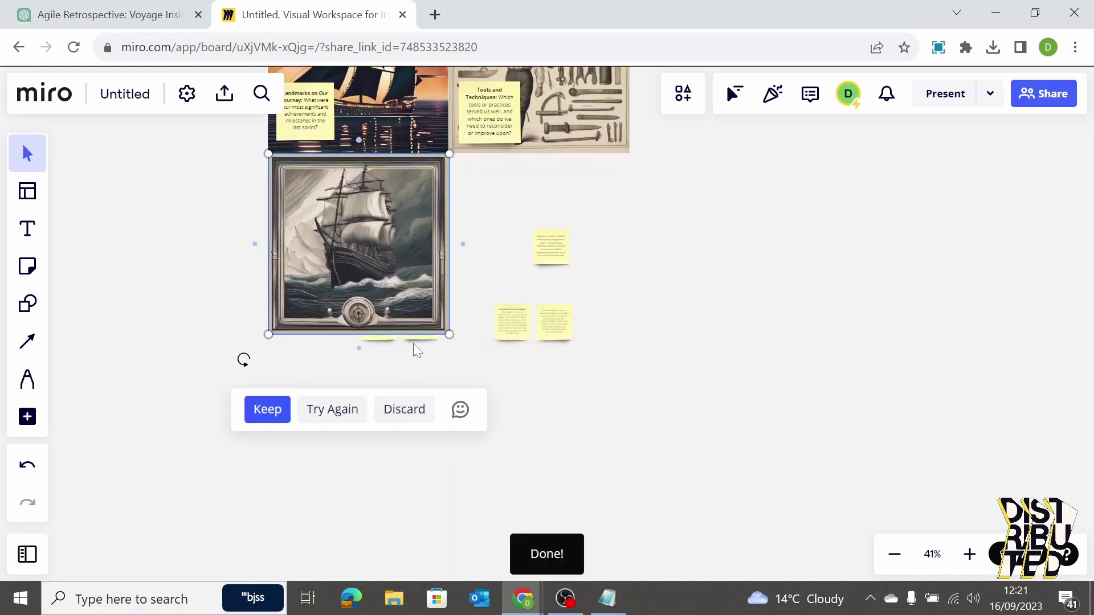
pyautogui.moveTo(353, 316)
pyautogui.mouseDown()
pyautogui.moveTo(226, 307)
pyautogui.moveTo(340, 402)
pyautogui.mouseUp()
pyautogui.moveTo(420, 320); pyautogui.dragTo(421, 397)
pyautogui.moveTo(464, 248); pyautogui.dragTo(630, 356)
pyautogui.moveTo(554, 328); pyautogui.dragTo(737, 479)
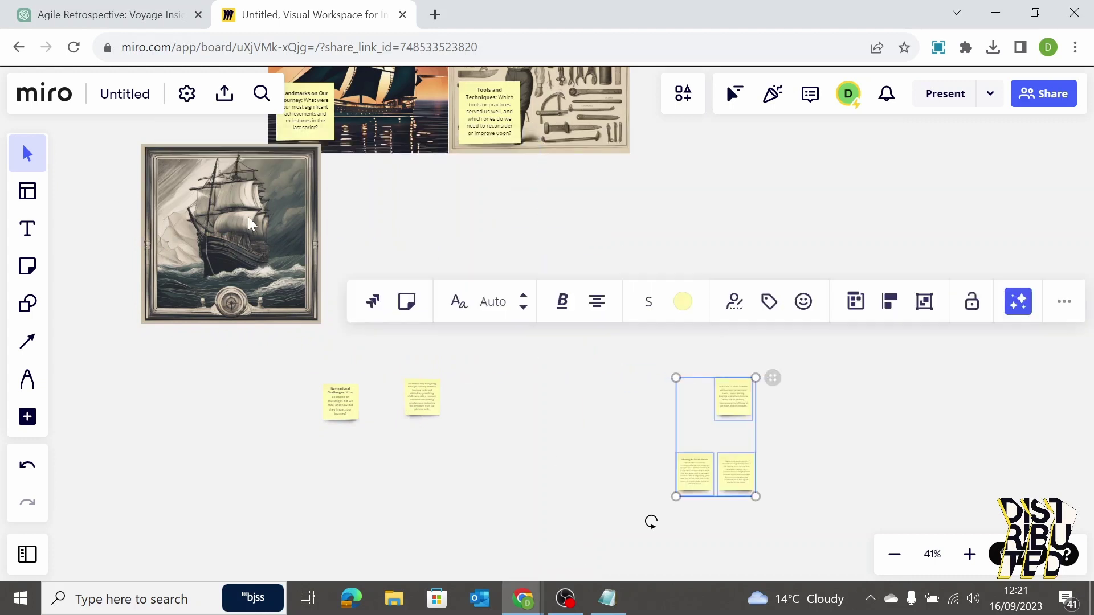
pyautogui.moveTo(266, 223)
pyautogui.mouseDown()
pyautogui.moveTo(386, 242)
pyautogui.moveTo(392, 234)
pyautogui.mouseUp()
pyautogui.click(517, 344)
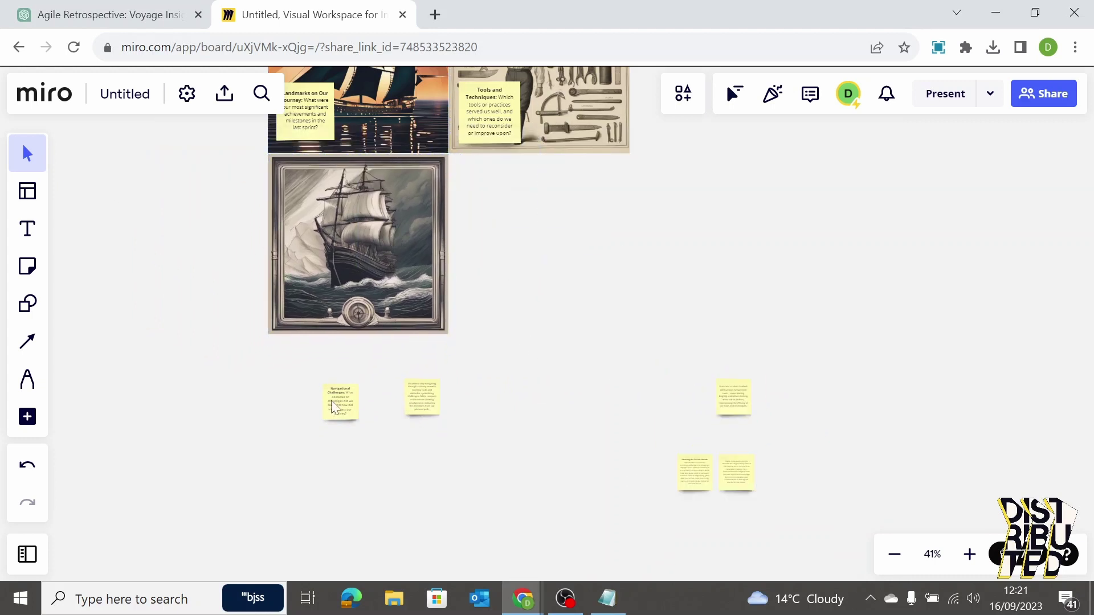
# - Place the Navigational Challenges note onto the stormy-sea ship image
pyautogui.click(290, 379)
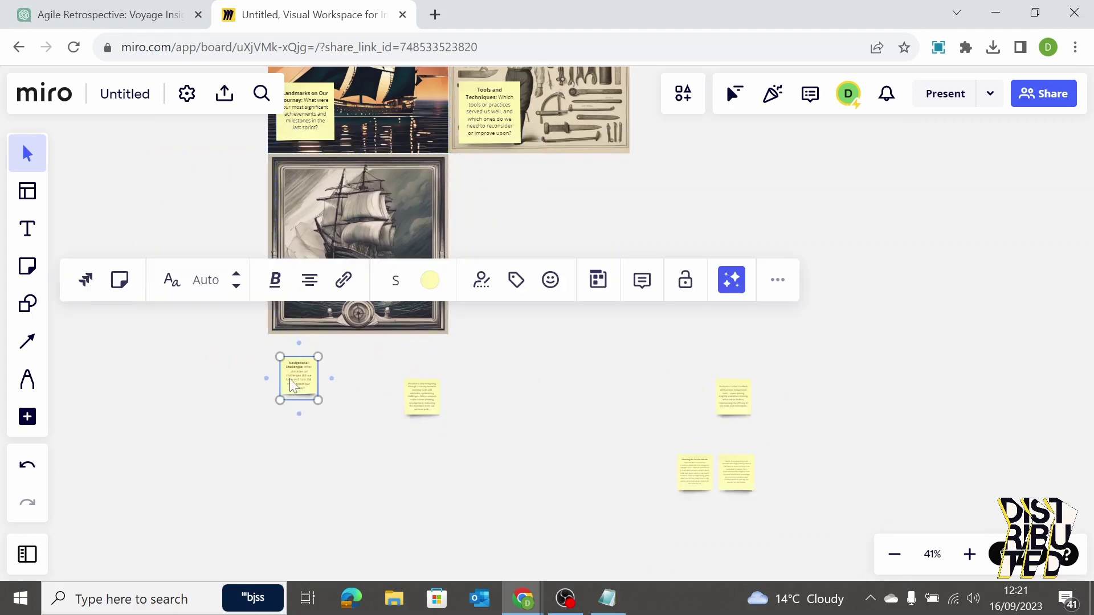
pyautogui.moveTo(290, 378)
pyautogui.mouseDown()
pyautogui.moveTo(295, 311)
pyautogui.moveTo(325, 278)
pyautogui.mouseUp()
pyautogui.click(814, 490)
# - Generate an image from the last prompt note and delete two leftover prompt notes
pyautogui.click(742, 476)
pyautogui.click(1019, 377)
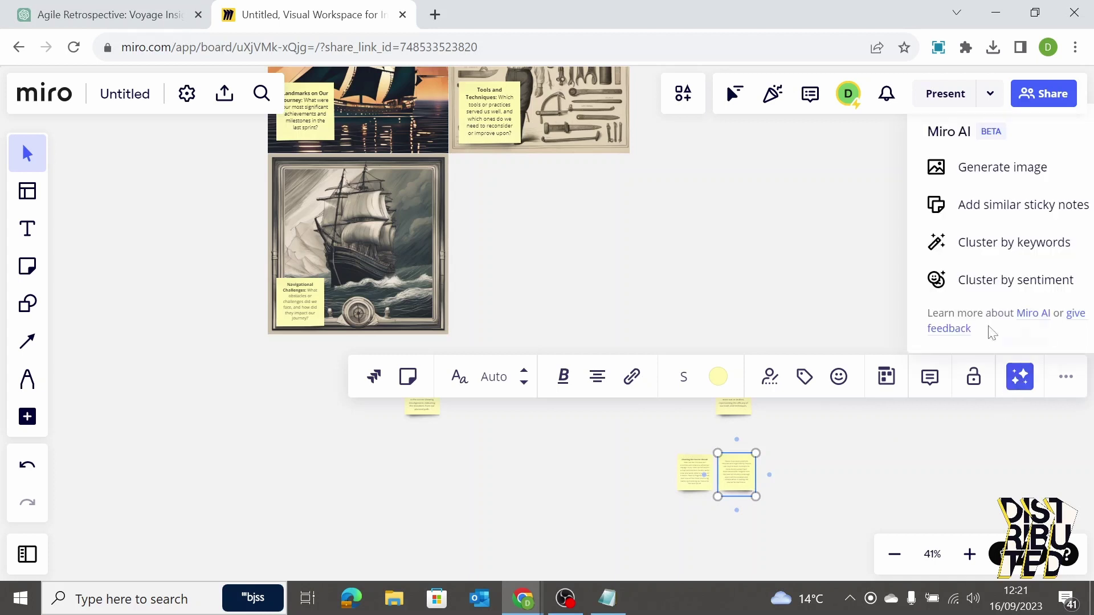
pyautogui.click(976, 166)
pyautogui.moveTo(275, 371); pyautogui.dragTo(787, 402)
pyautogui.press('Delete')
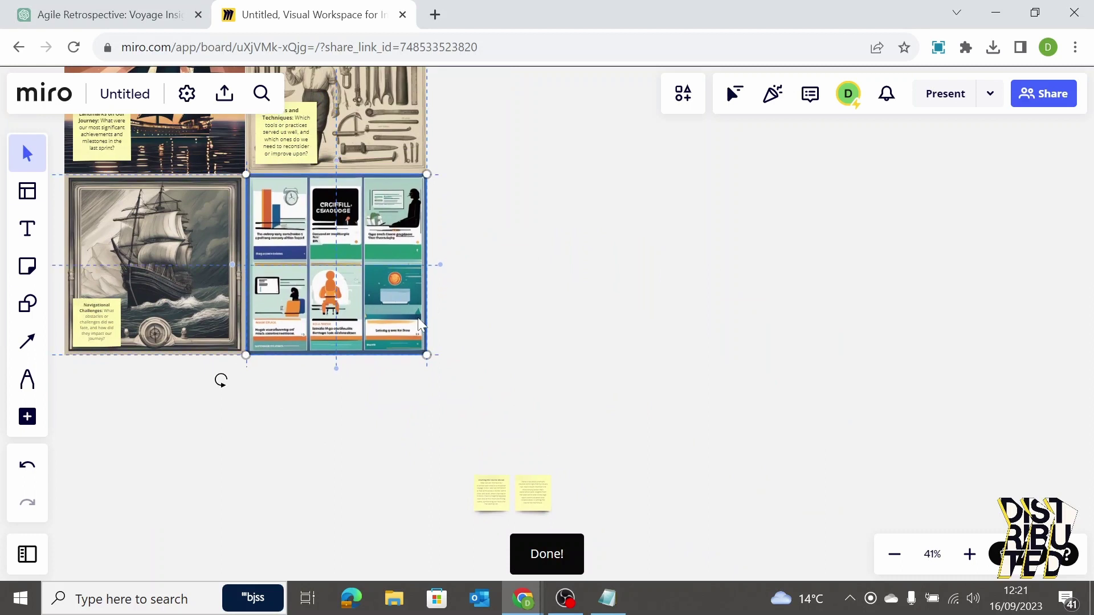
# - Keep the fourth image, move the Charting the Course Ahead note onto it, and select the last leftover prompt note
pyautogui.click(488, 506)
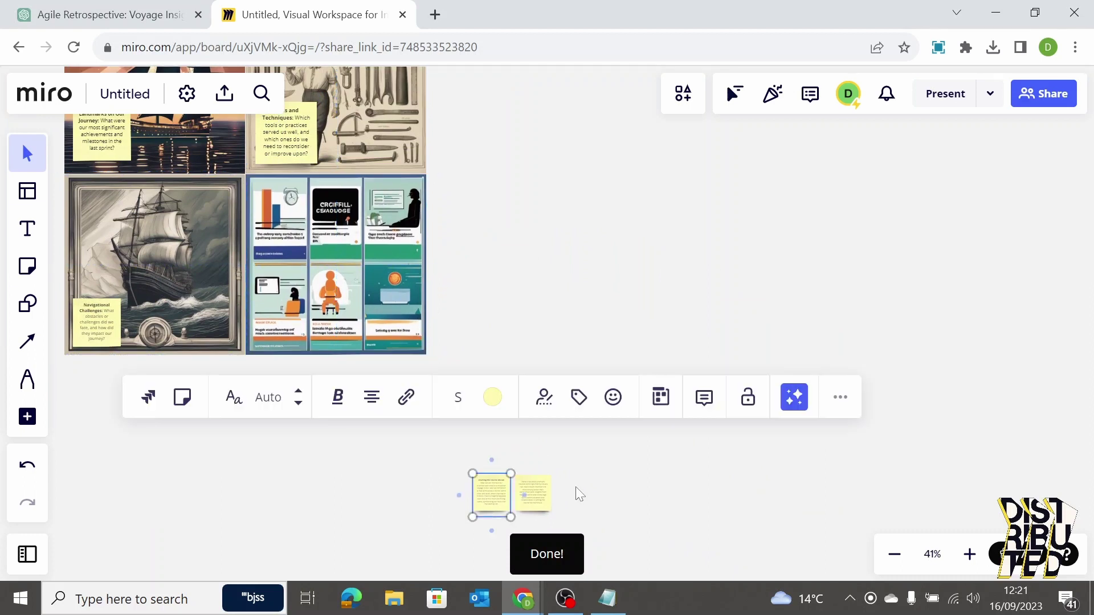
pyautogui.click(576, 487)
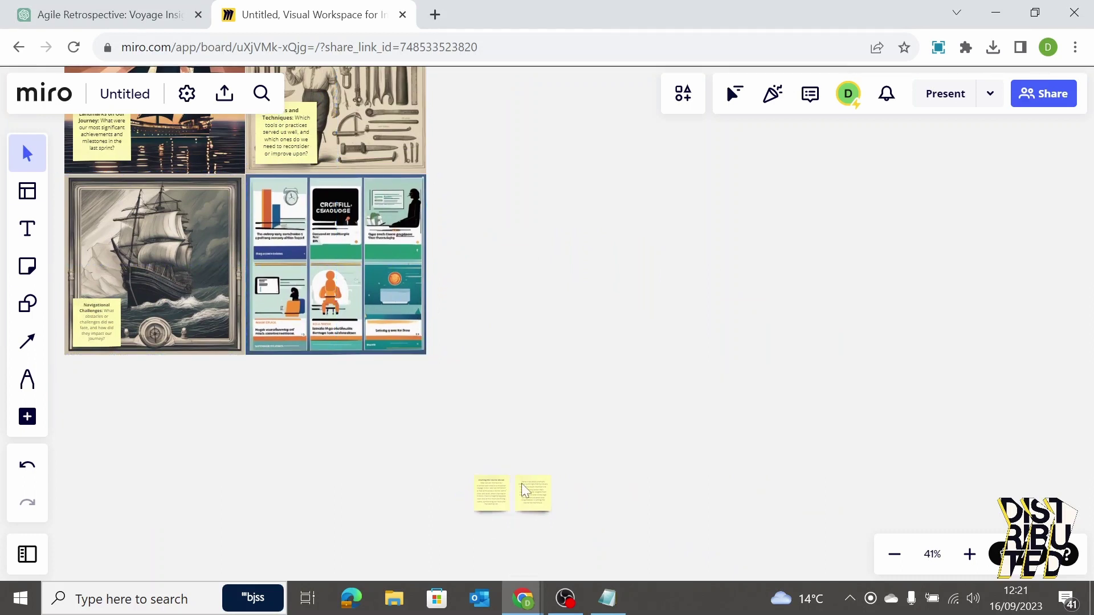
pyautogui.moveTo(477, 486)
pyautogui.mouseDown()
pyautogui.moveTo(286, 333)
pyautogui.moveTo(317, 296)
pyautogui.mouseUp()
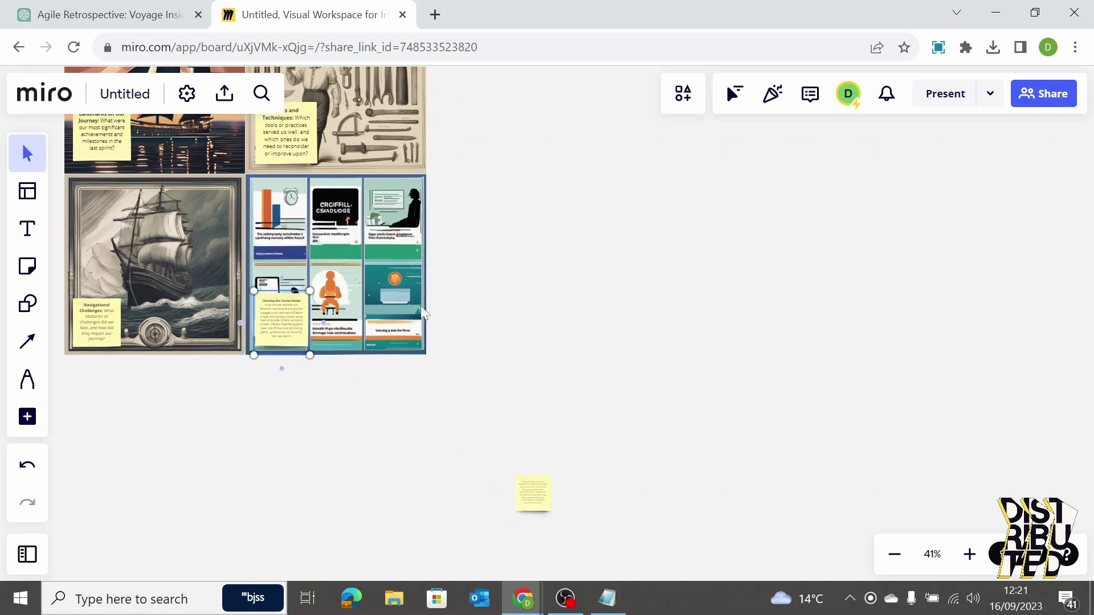
pyautogui.moveTo(515, 285); pyautogui.dragTo(696, 379)
pyautogui.click(679, 537)
# - Delete the last leftover prompt note and centre the finished 2x2 image grid in view
pyautogui.press('Delete')
pyautogui.scroll(2, 752, 269)
pyautogui.scroll(-2, 692, 286)
pyautogui.scroll(2, 625, 295)
pyautogui.scroll(2, 724, 339)
pyautogui.scroll(2, 728, 341)
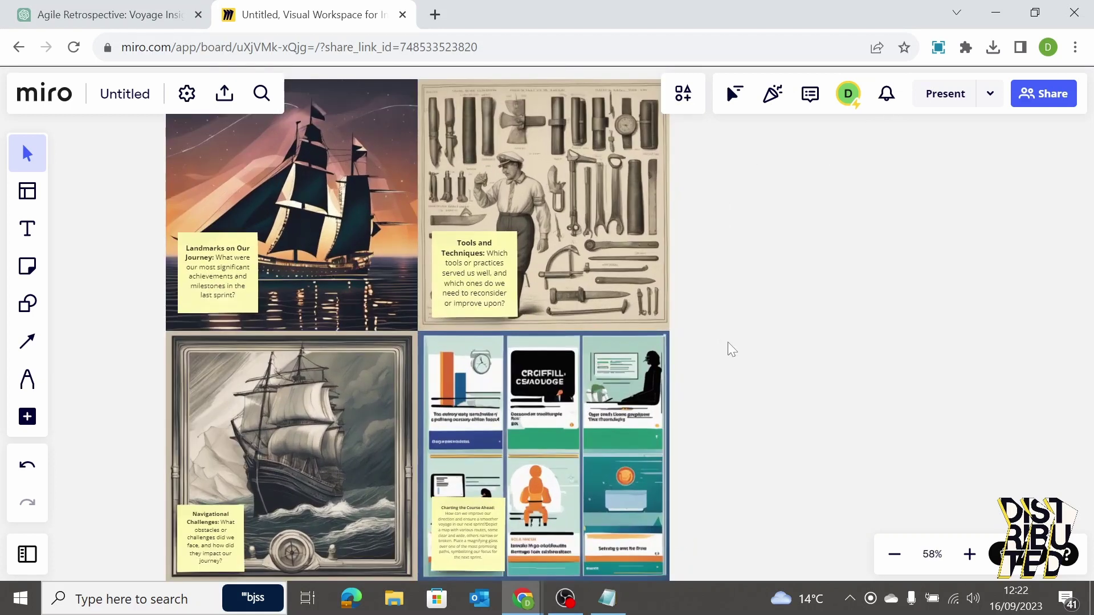
pyautogui.moveTo(744, 349); pyautogui.dragTo(760, 349)
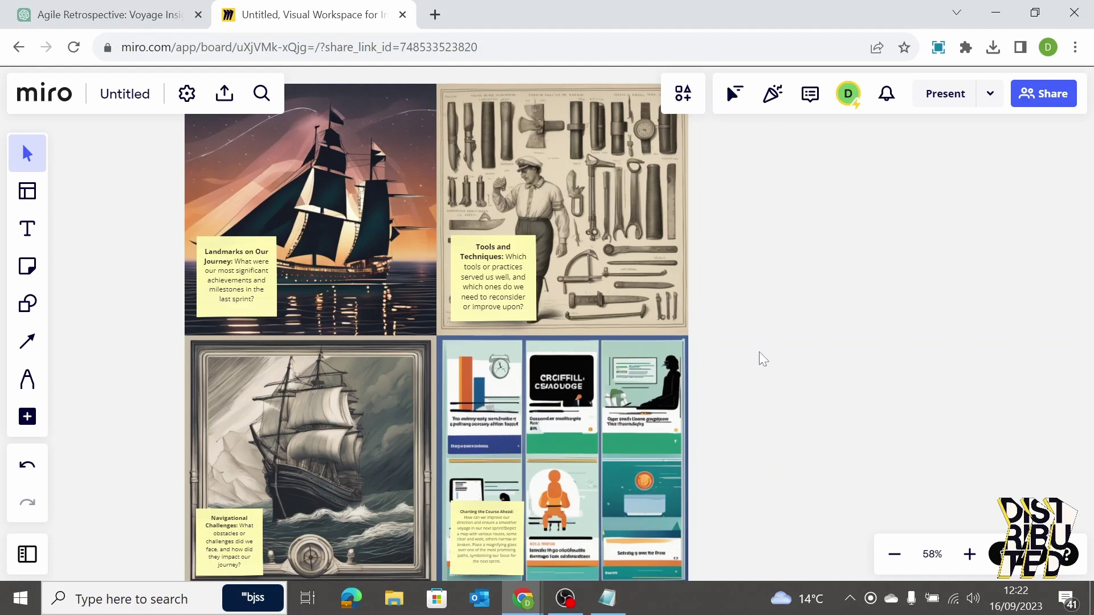